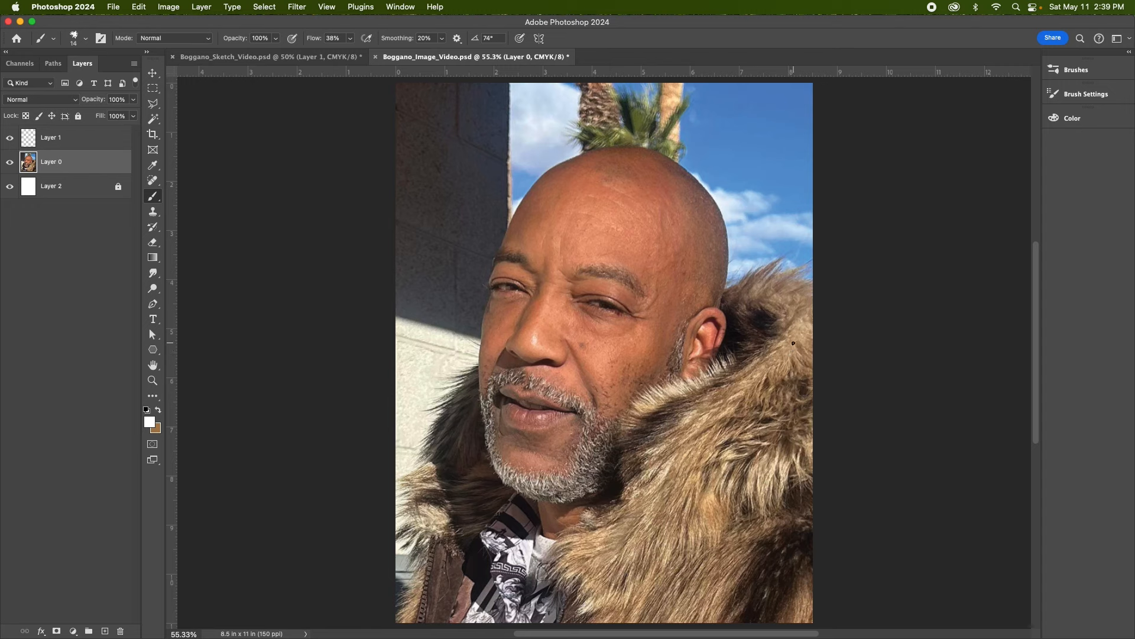
Step: Select Layer 1 in the portrait photo document and display the grid over the image
drag(171, 253, 153, 342)
drag(702, 72, 764, 60)
click(89, 142)
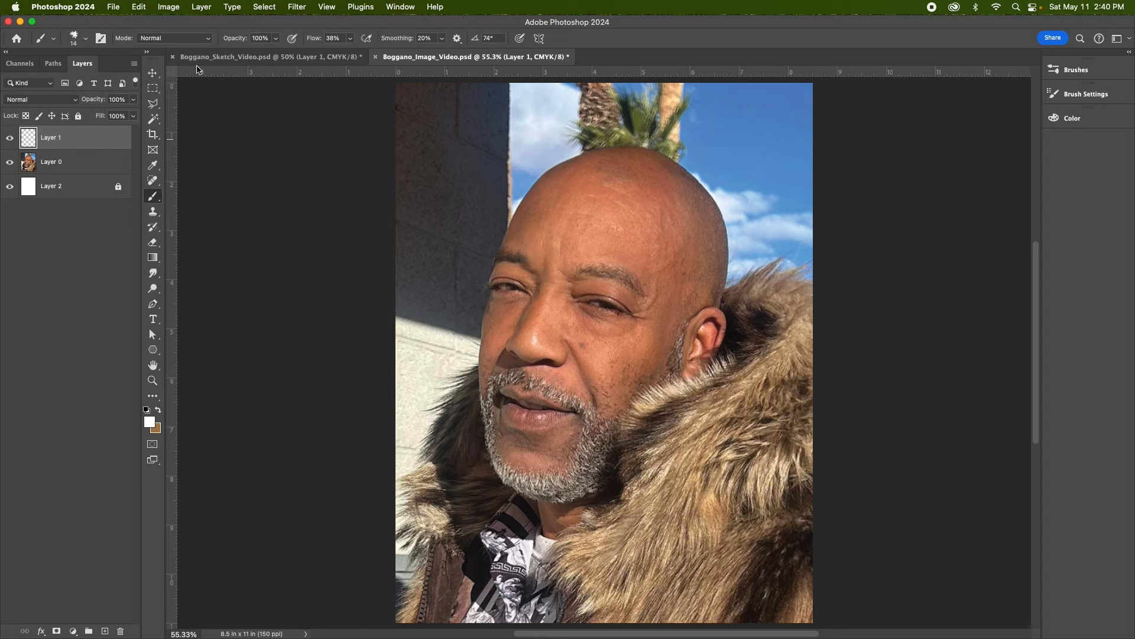
click(325, 7)
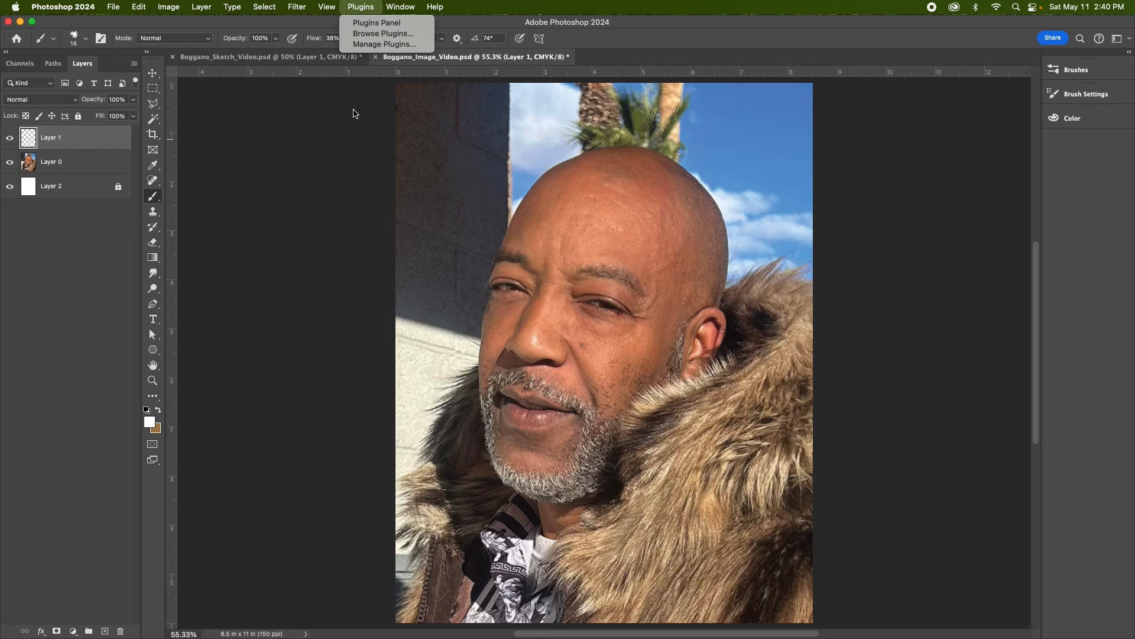
click(323, 24)
click(326, 7)
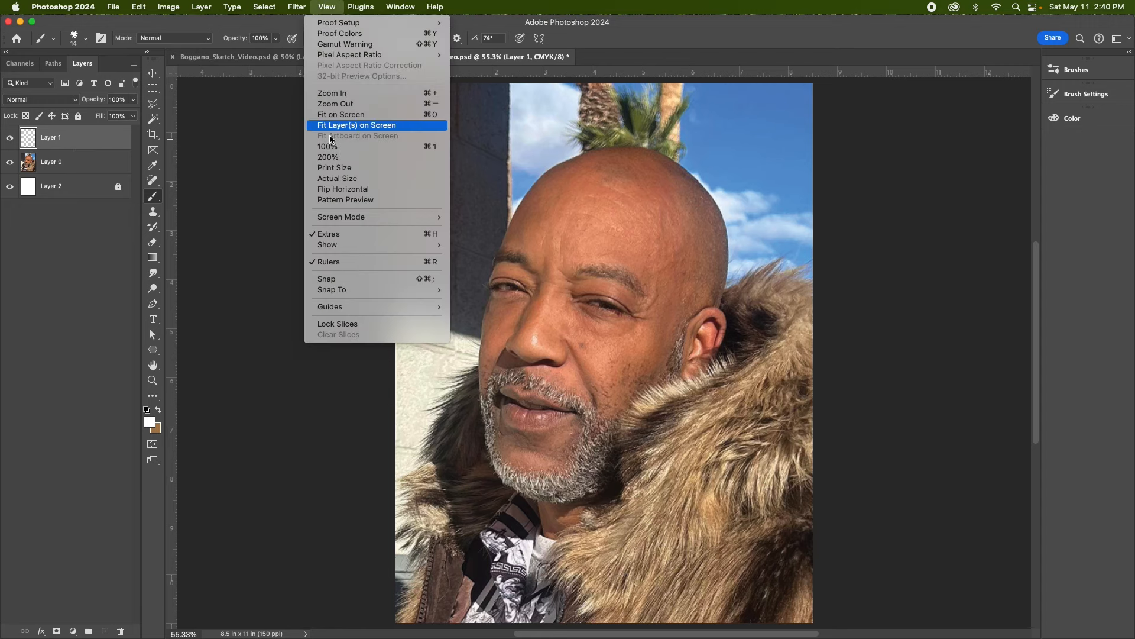
mouse_move(367, 245)
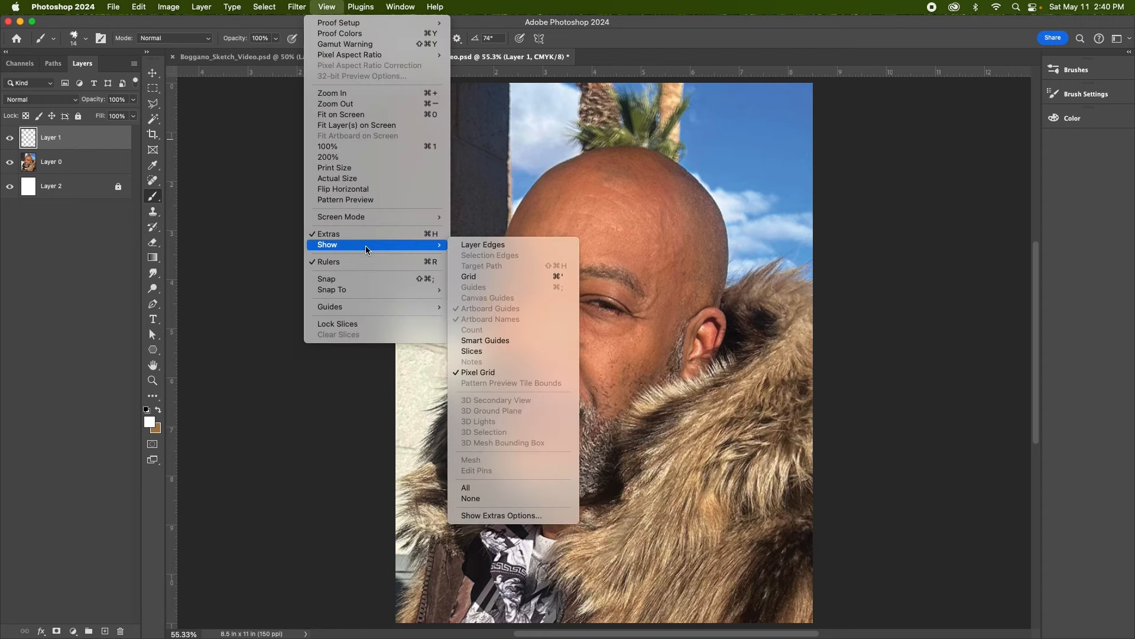
click(473, 276)
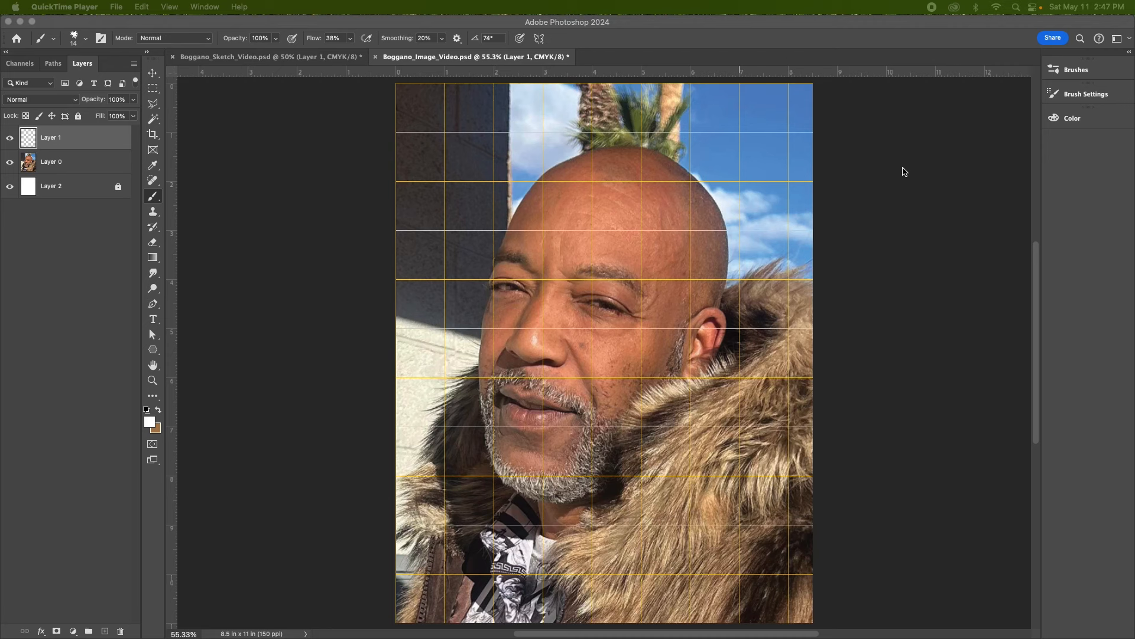
Step: Set the foreground color to bright red and choose the Hard Round brush at 14 px
click(152, 424)
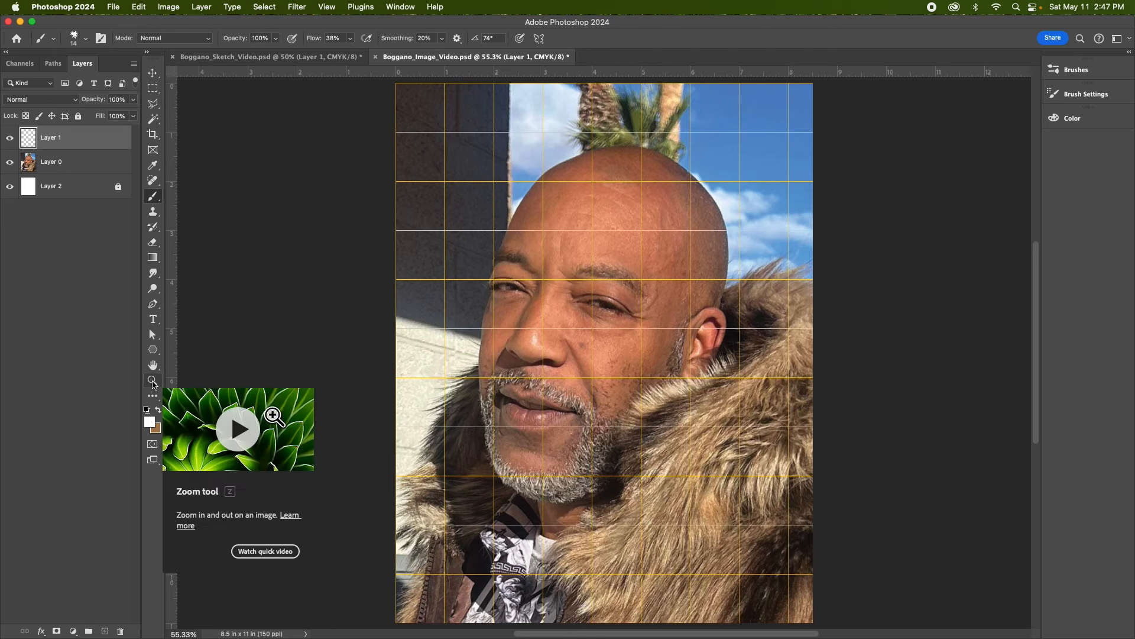
key(i)
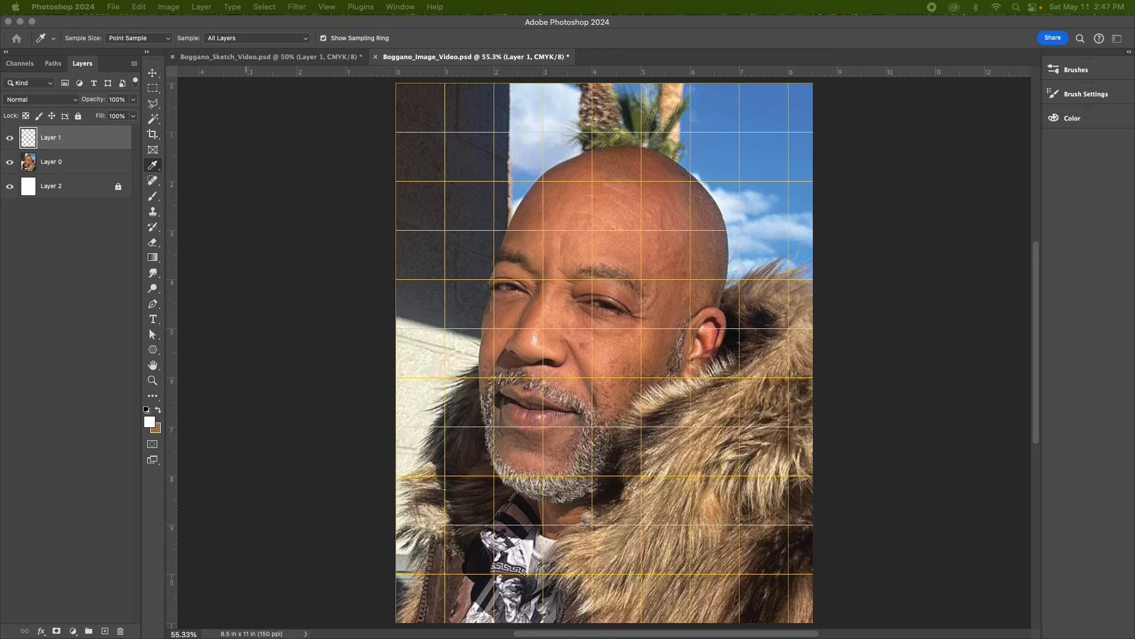
key(b)
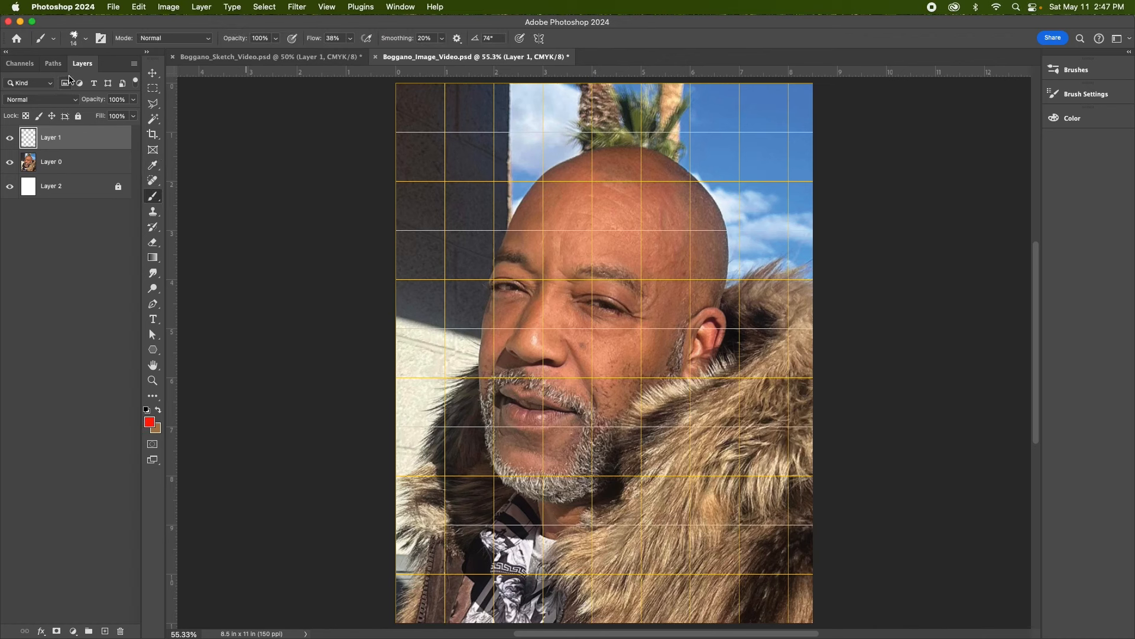
click(85, 38)
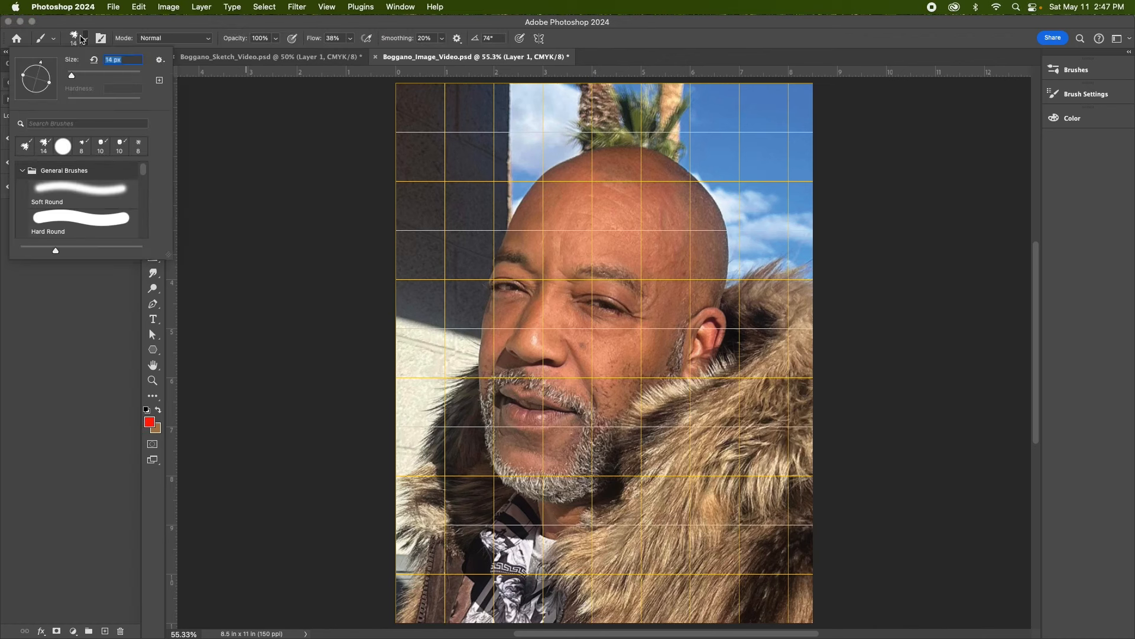
click(75, 213)
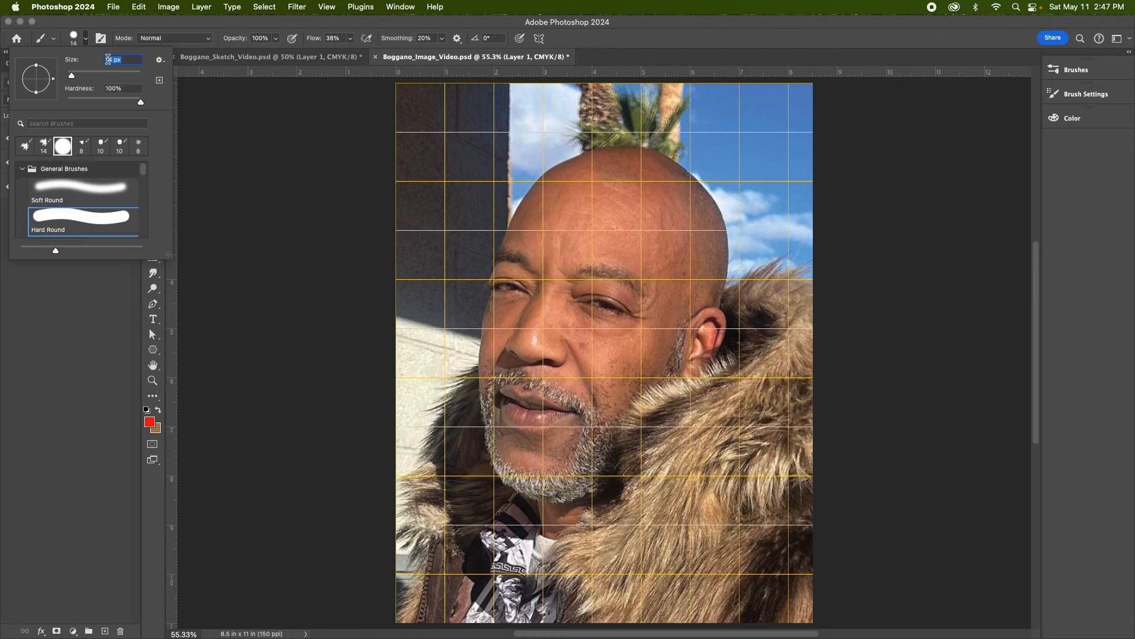
click(440, 26)
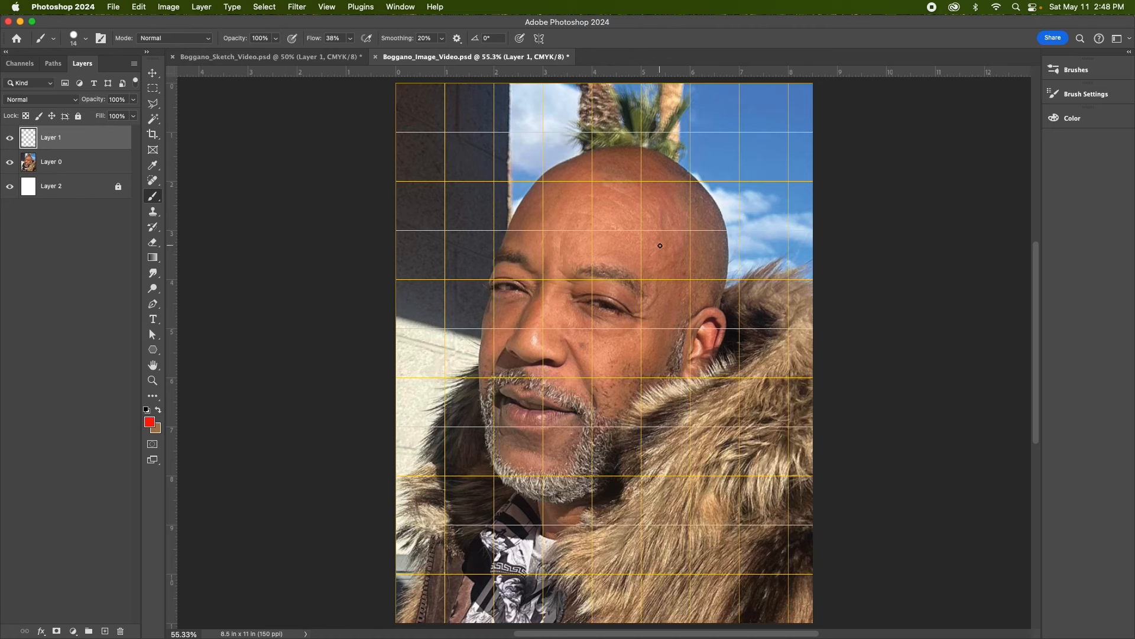
Step: Switch to the blank Boggano_Sketch_Video.psd document and display its grid
click(276, 59)
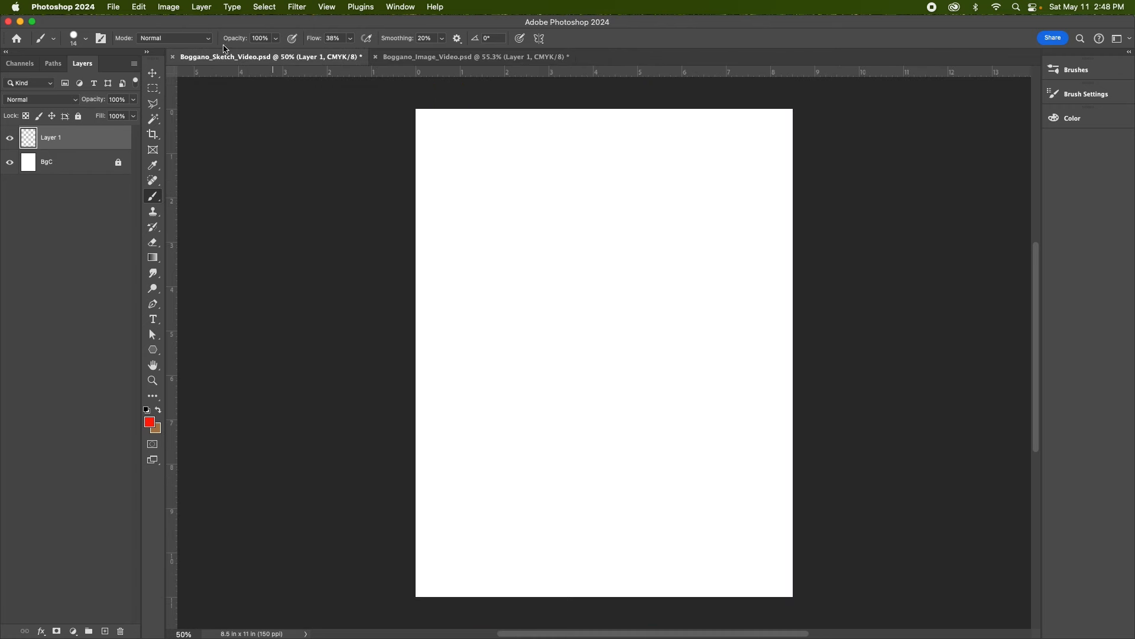
click(329, 7)
mouse_move(398, 244)
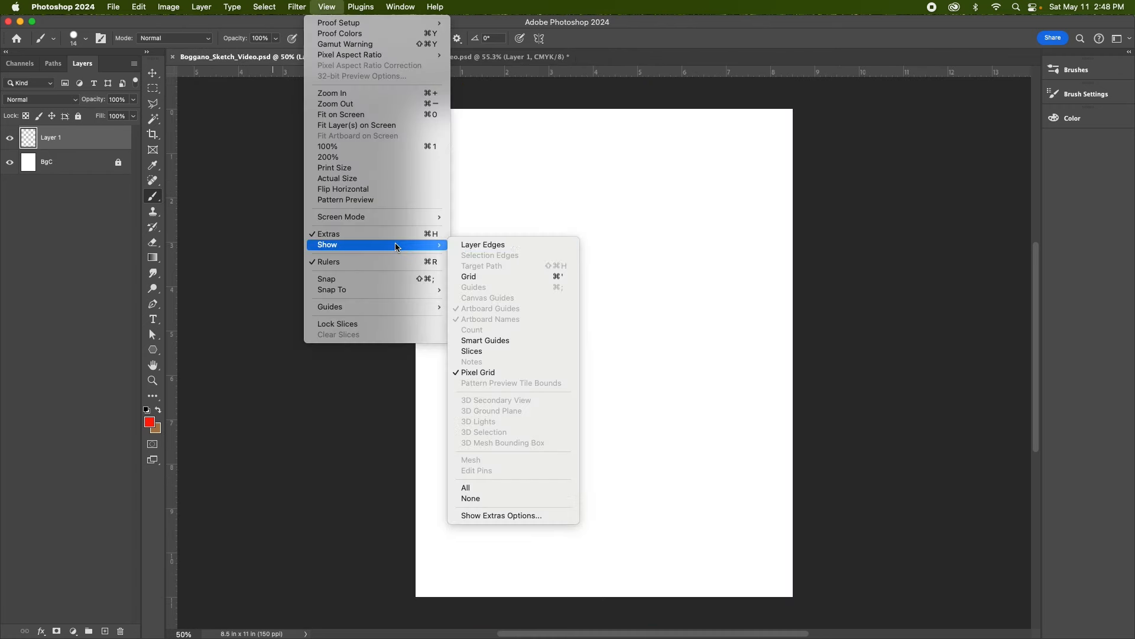
click(480, 275)
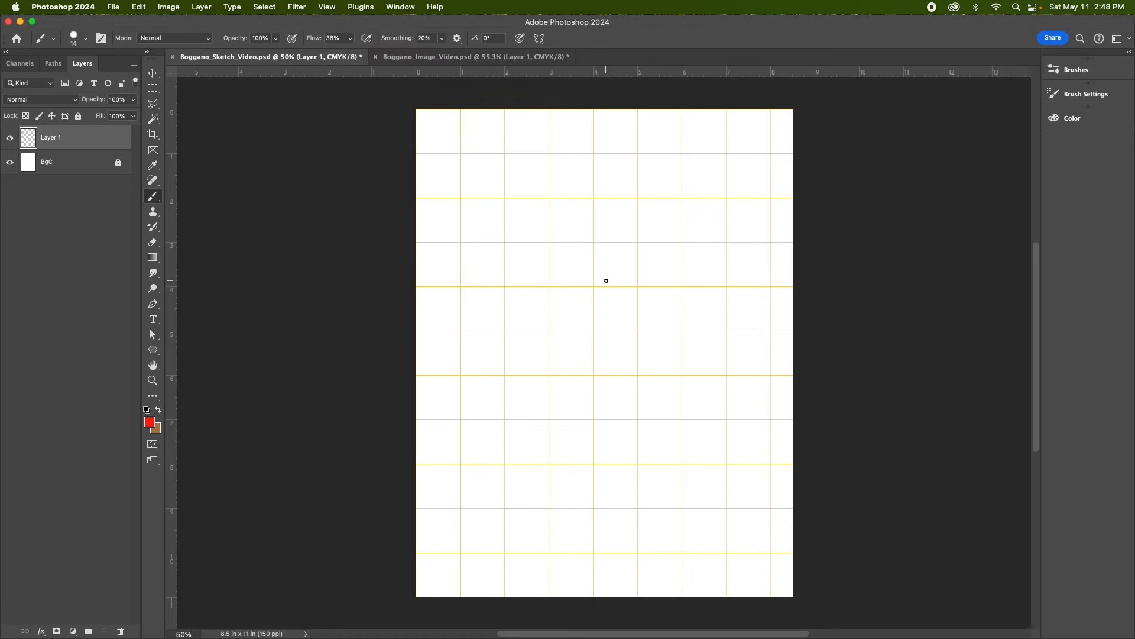
Step: In Boggano_Image_Video.psd, trace the bald head's outline in red from the brow over the crown to just above the ear
click(445, 56)
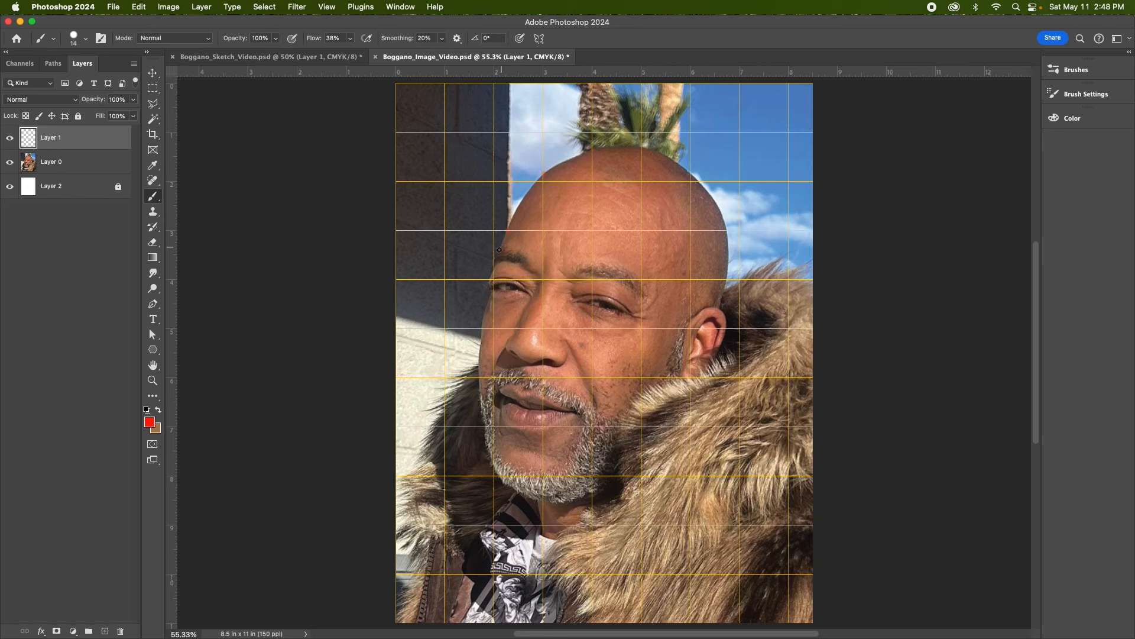
mouse_move(496, 256)
mouse_down()
mouse_move(521, 197)
mouse_move(553, 165)
mouse_move(641, 146)
mouse_up()
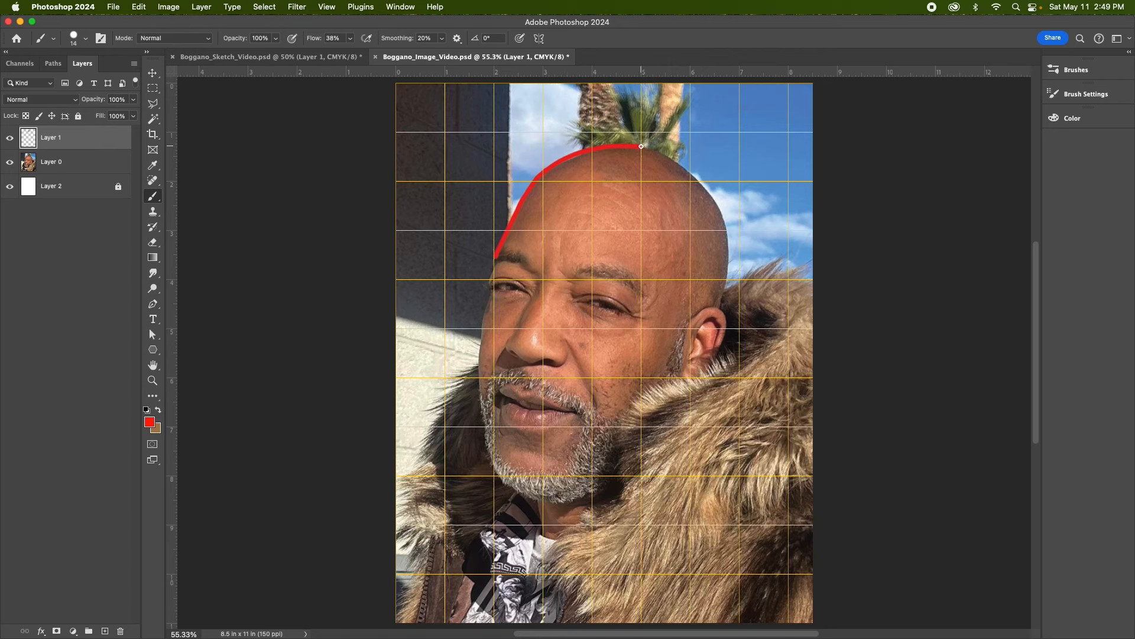
drag(732, 273, 722, 288)
drag(690, 174, 701, 183)
click(728, 230)
mouse_move(643, 148)
mouse_down()
mouse_move(707, 191)
mouse_move(728, 230)
mouse_move(728, 280)
mouse_up()
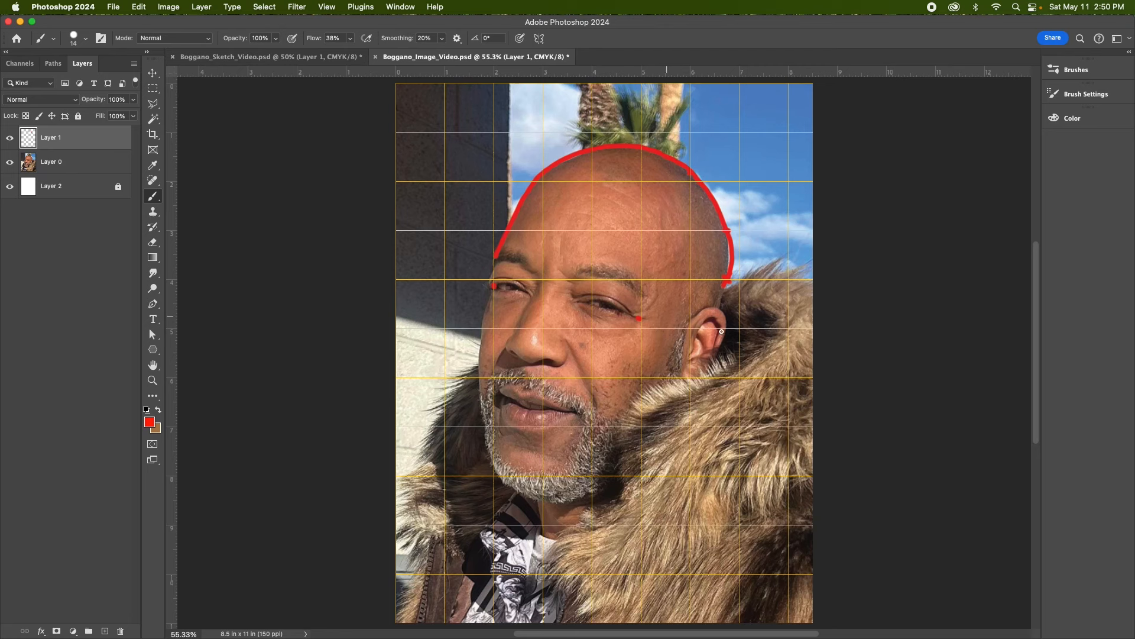
Step: Draw slanted red guide lines through the eyes, along the base of the nose and across the mouth
drag(491, 286, 639, 320)
click(565, 365)
drag(507, 350, 565, 365)
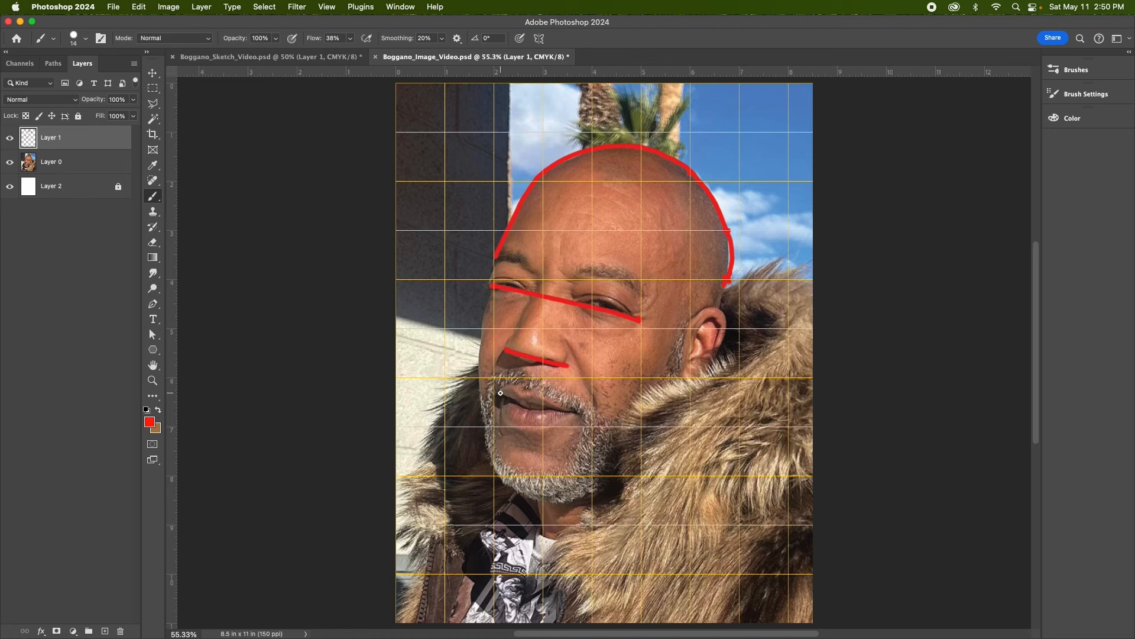
drag(500, 393, 505, 396)
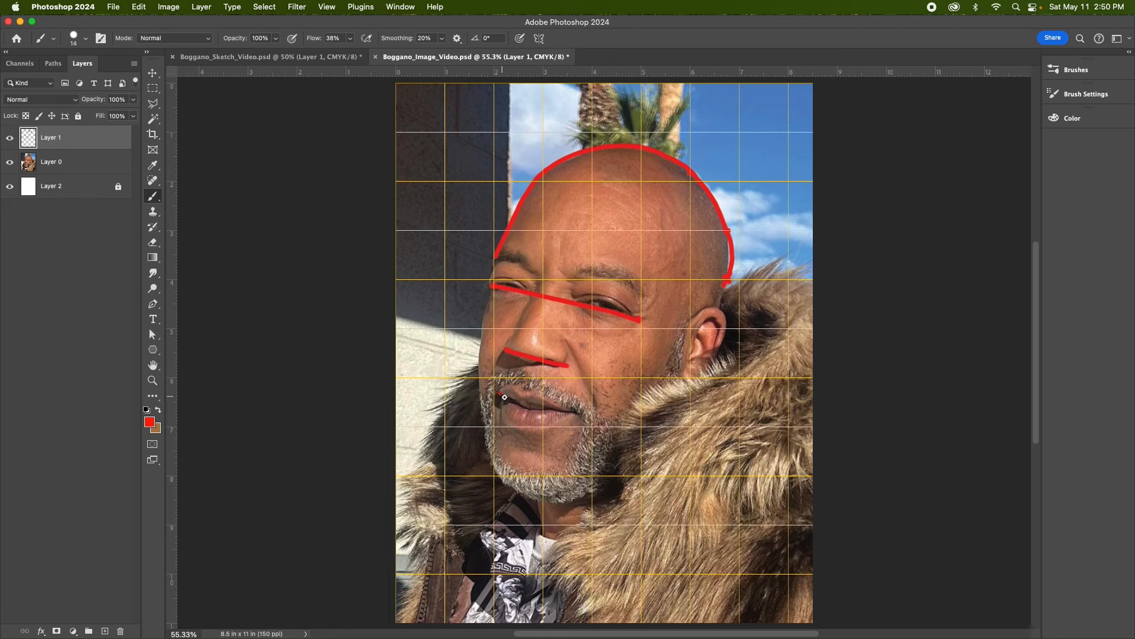
click(577, 412)
drag(500, 393, 576, 413)
Step: Trace the far side of the face in red from the eye line to the lower beard, and compare with the blank sketch grid
click(495, 466)
mouse_move(493, 294)
mouse_down()
mouse_move(479, 375)
mouse_move(493, 463)
mouse_up()
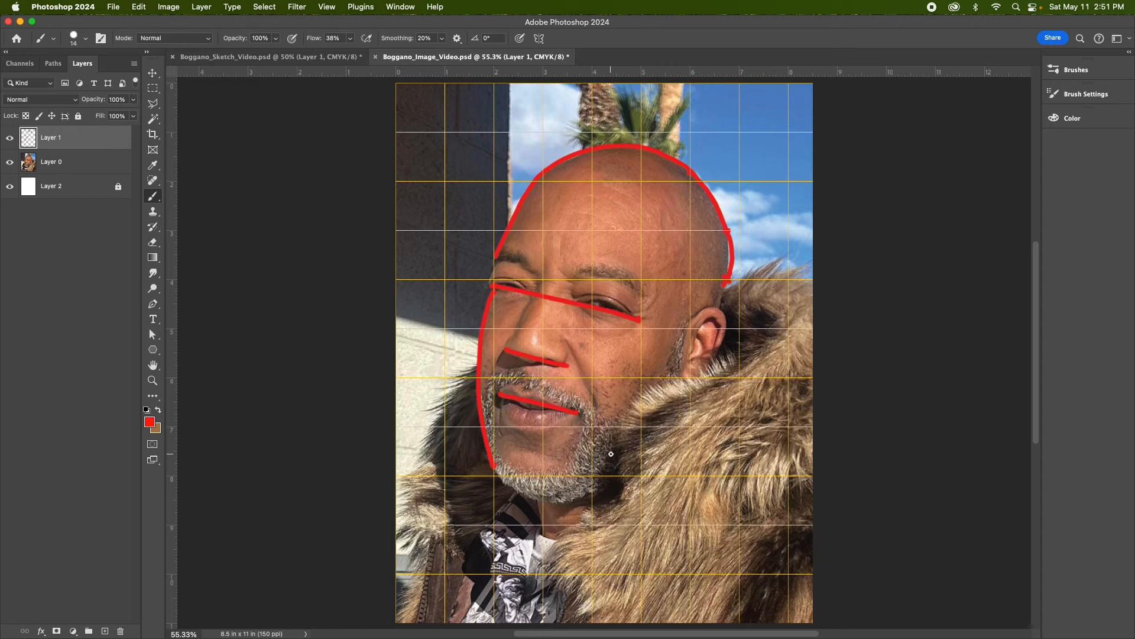
click(264, 57)
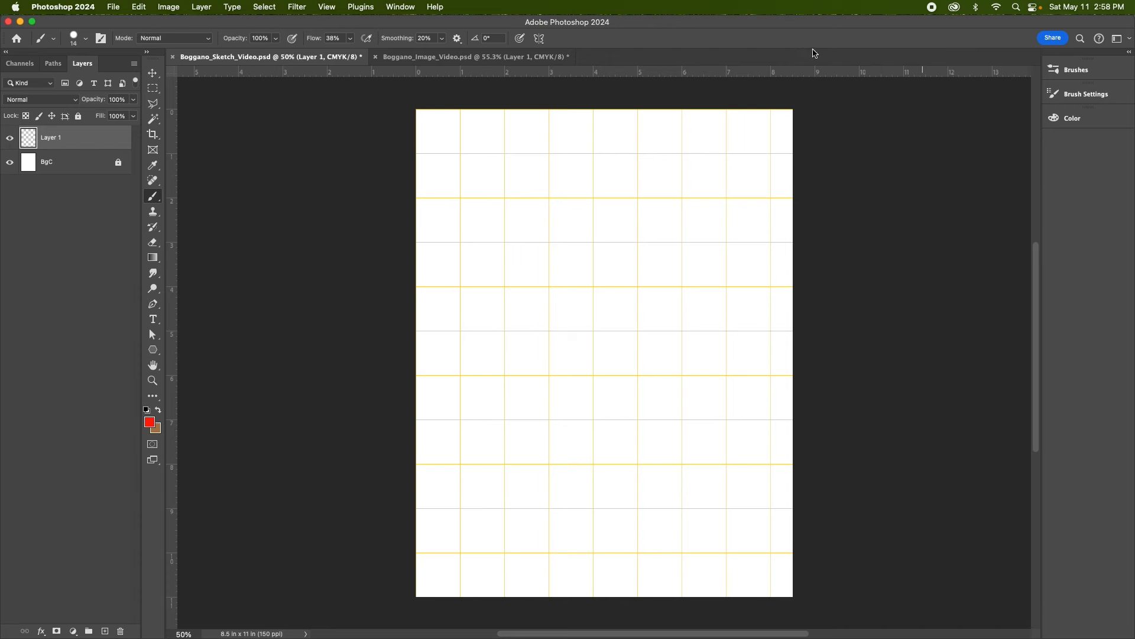
click(449, 57)
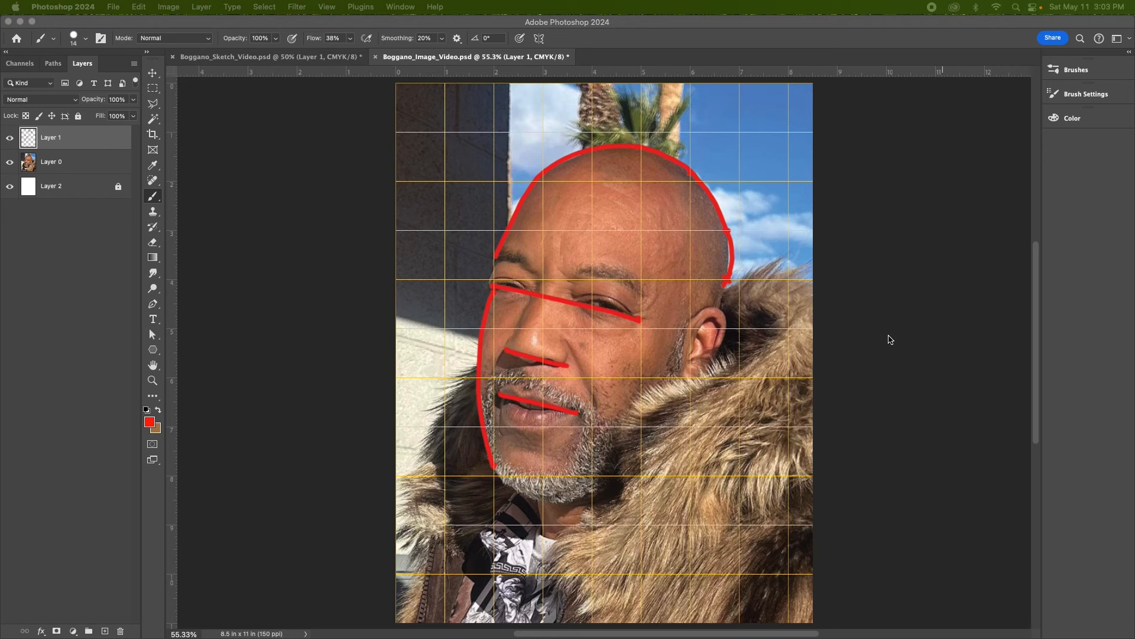
Step: Trace the chin and jaw in red, add the hood's outer edge beside the face, and extend the head outline to the ear
click(594, 26)
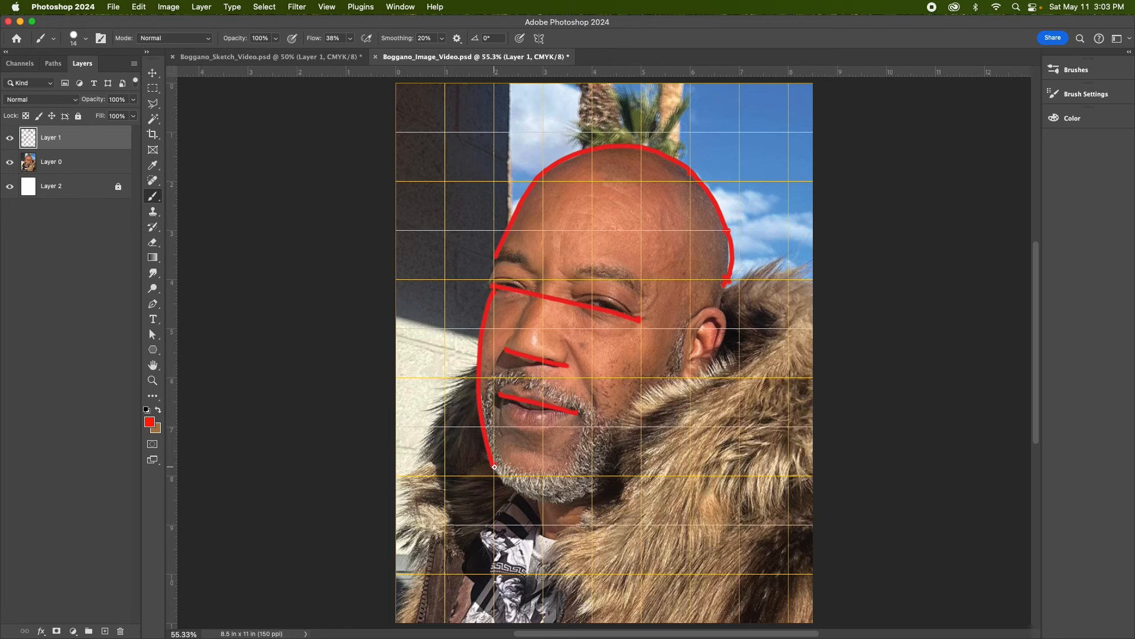
mouse_move(495, 468)
mouse_down()
mouse_move(503, 486)
mouse_move(547, 499)
mouse_up()
drag(545, 500, 628, 476)
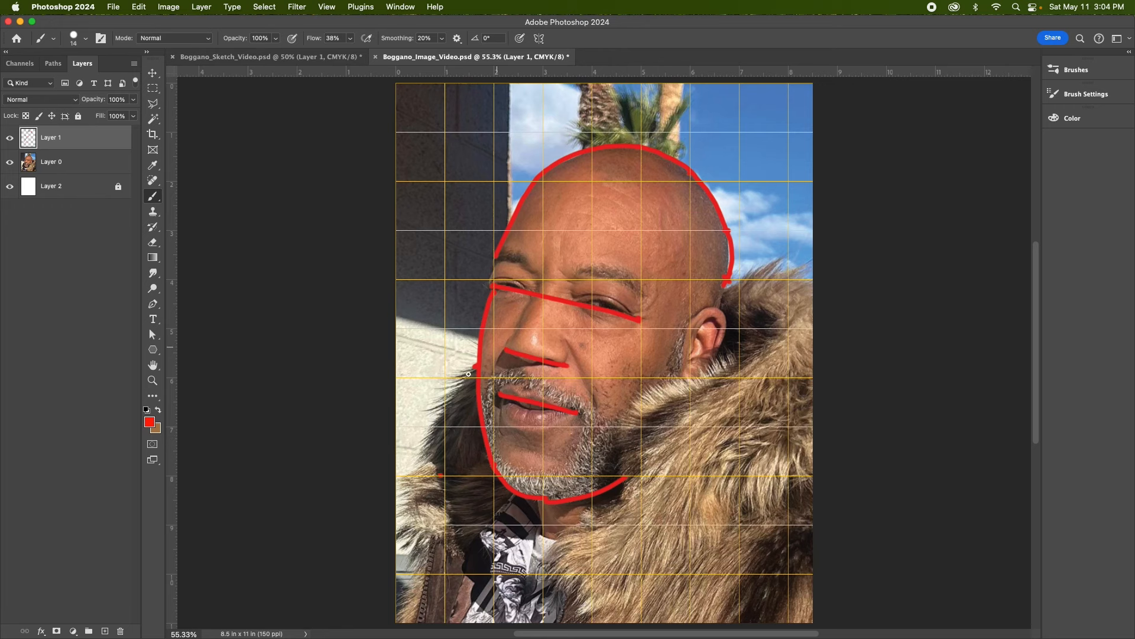
mouse_move(476, 367)
mouse_down()
mouse_move(431, 465)
mouse_move(461, 527)
mouse_up()
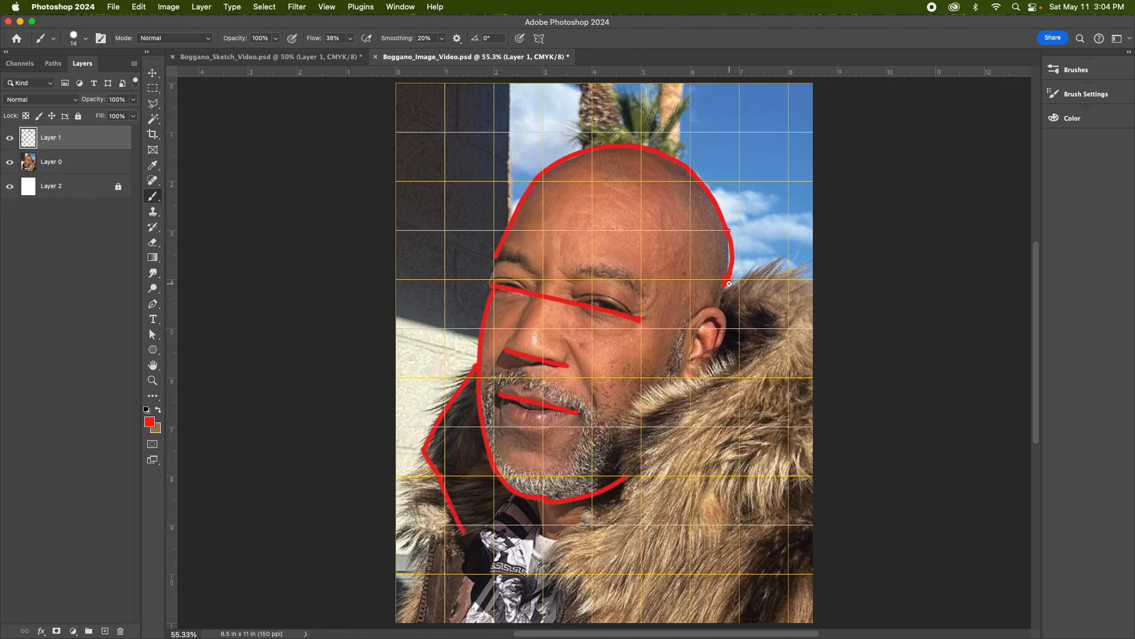
drag(729, 284, 720, 312)
Step: Delete Layer 1 with the red tracing from the photo document and detach that document from the tabbed window
click(237, 59)
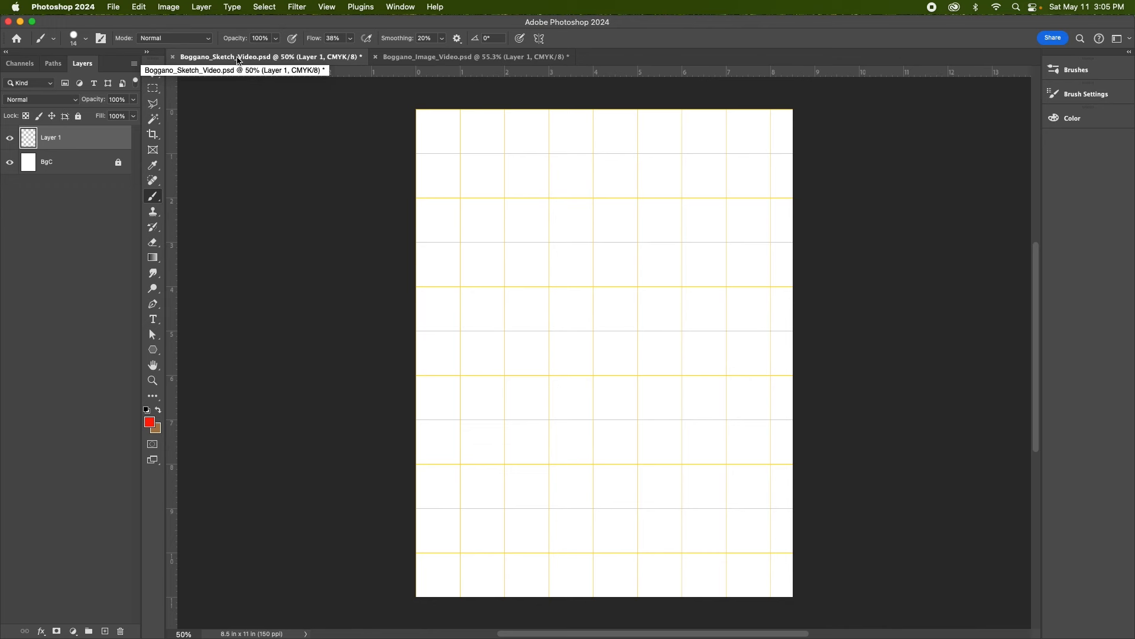
click(421, 59)
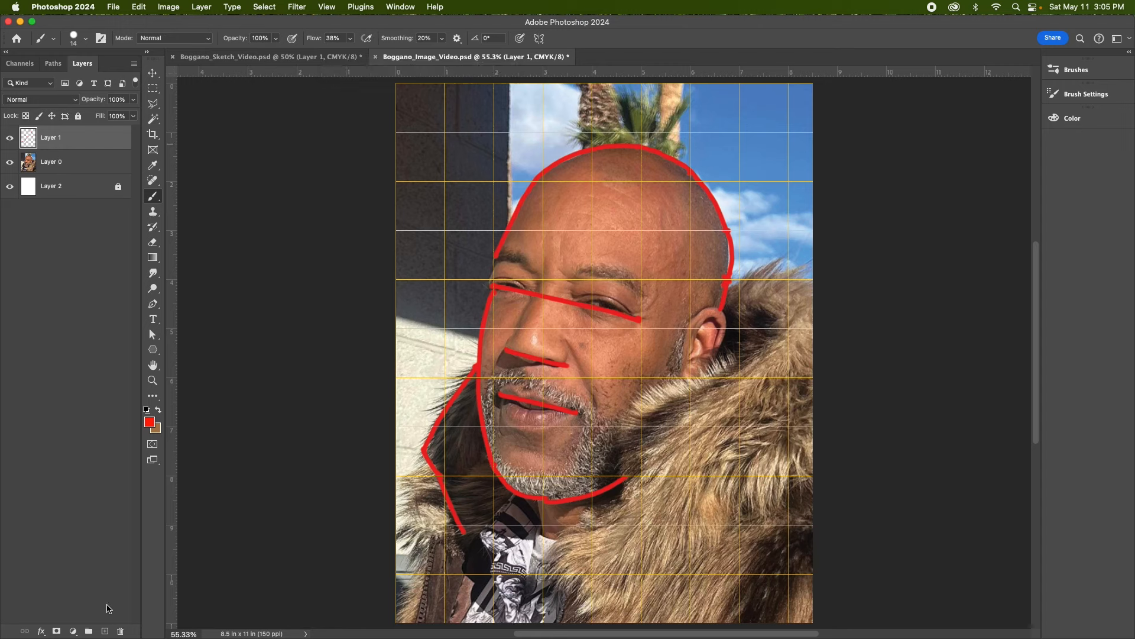
click(120, 632)
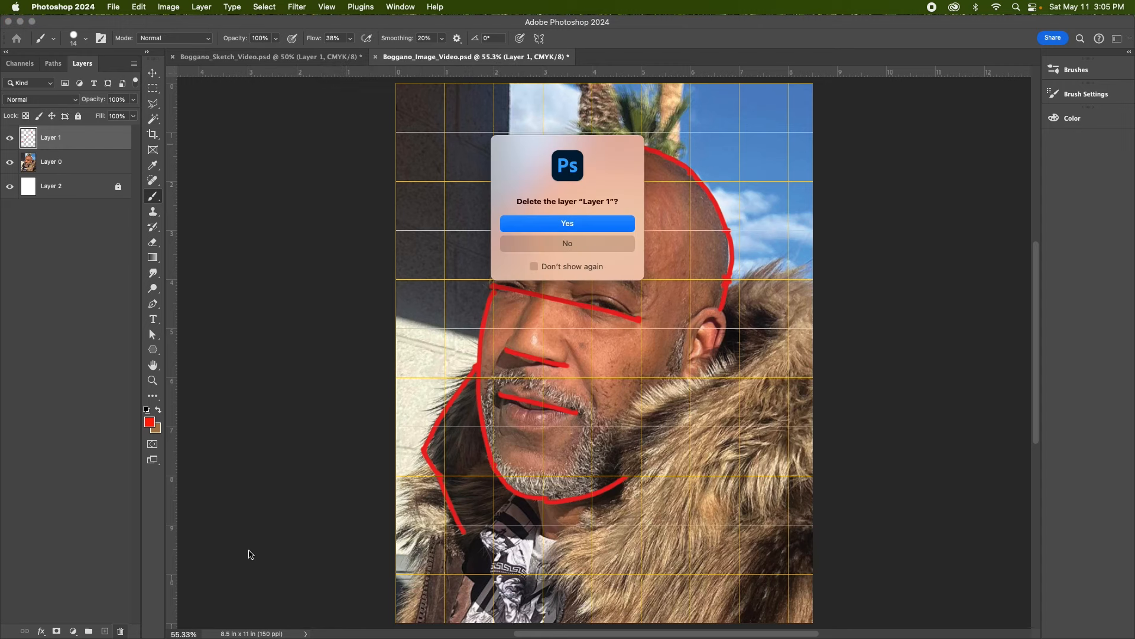
click(595, 225)
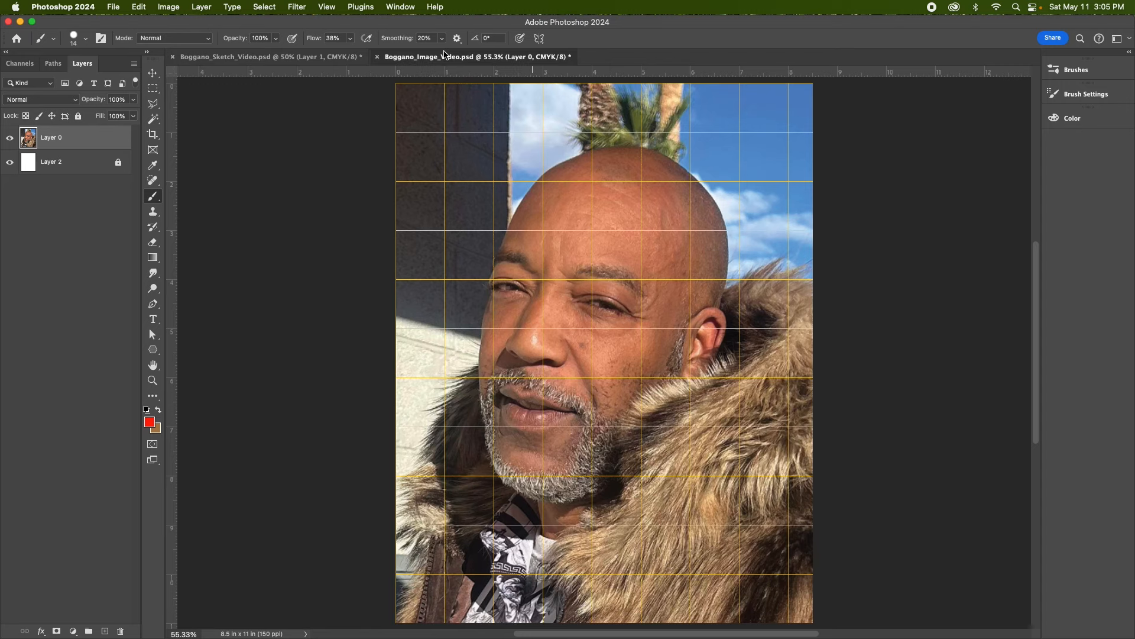
mouse_move(445, 50)
mouse_down()
mouse_move(451, 24)
mouse_move(449, 57)
mouse_up()
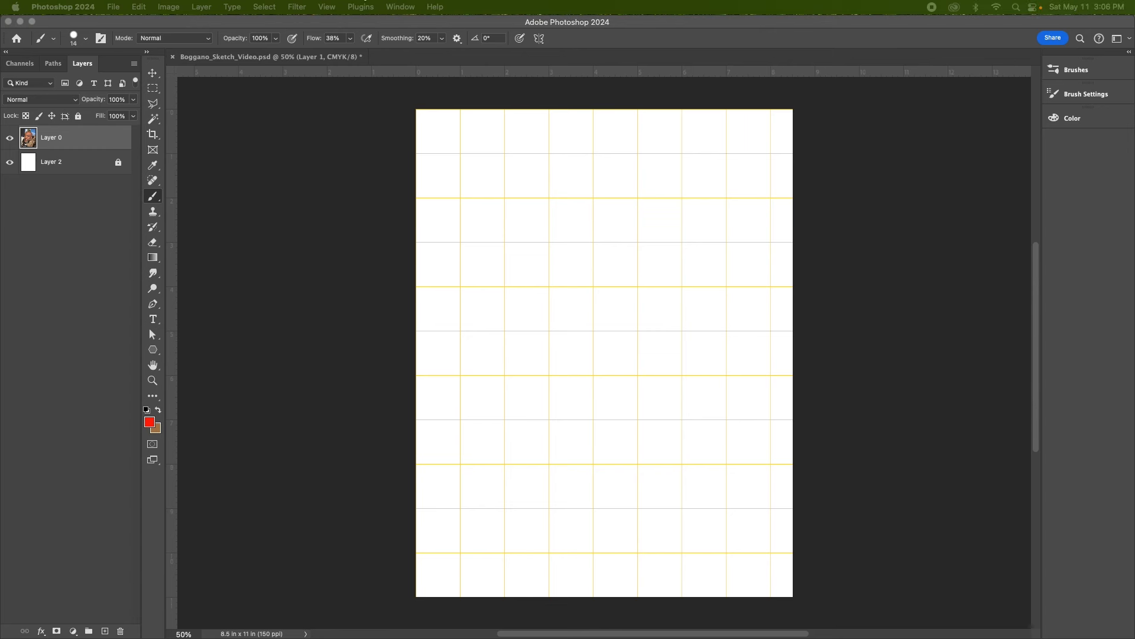
click(390, 26)
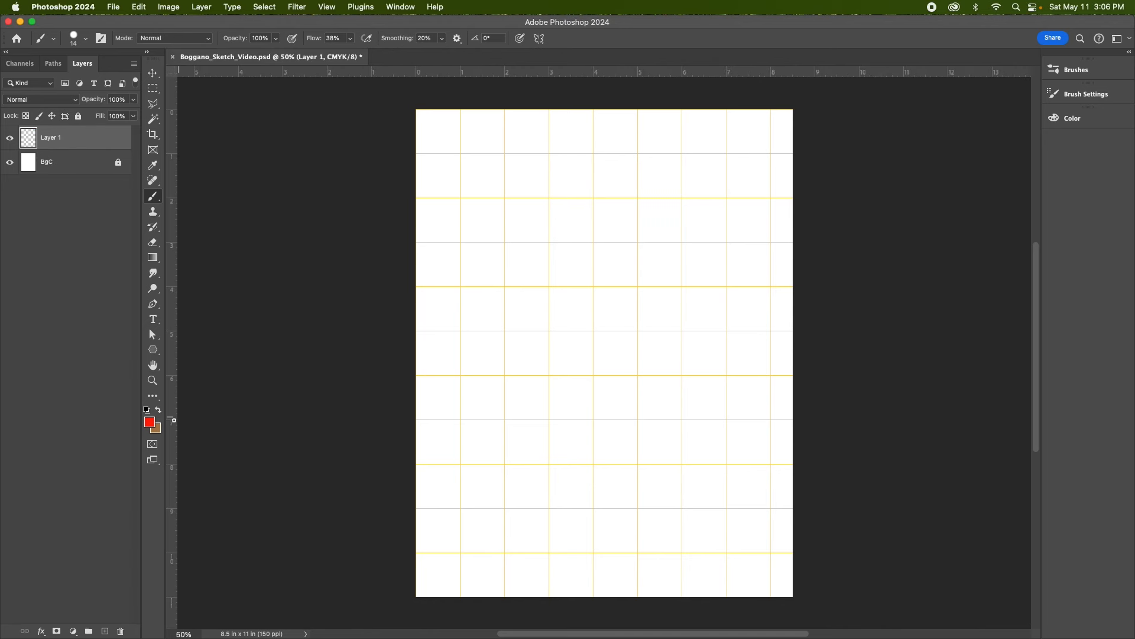
Step: Sample a mid-gray as the brush color for the blank sketch document and open the brush presets
key(i)
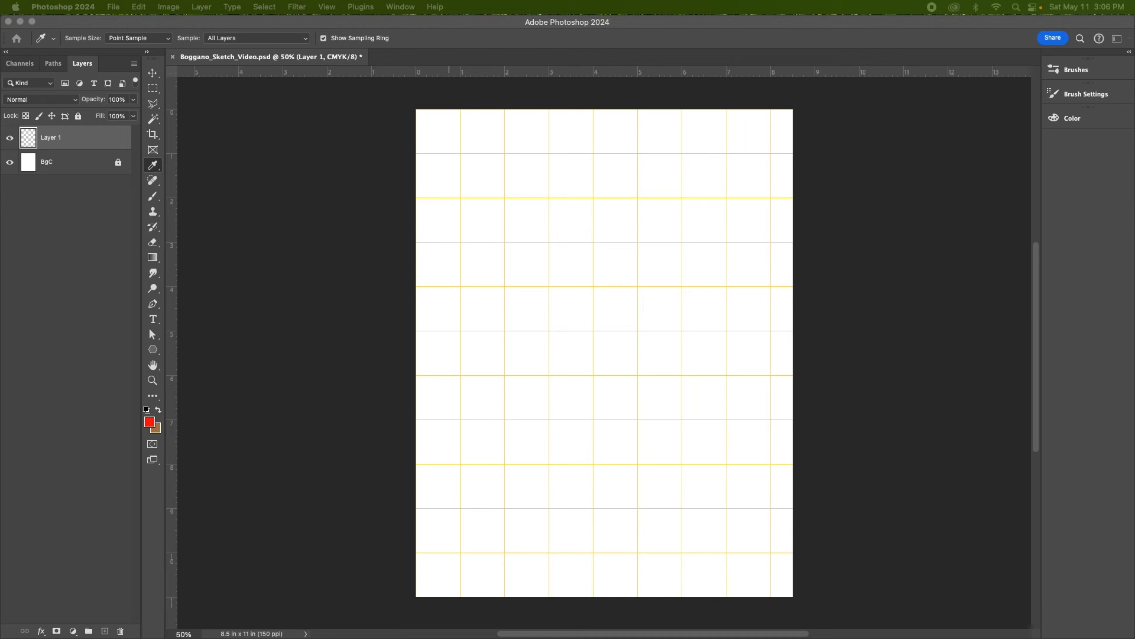
key(b)
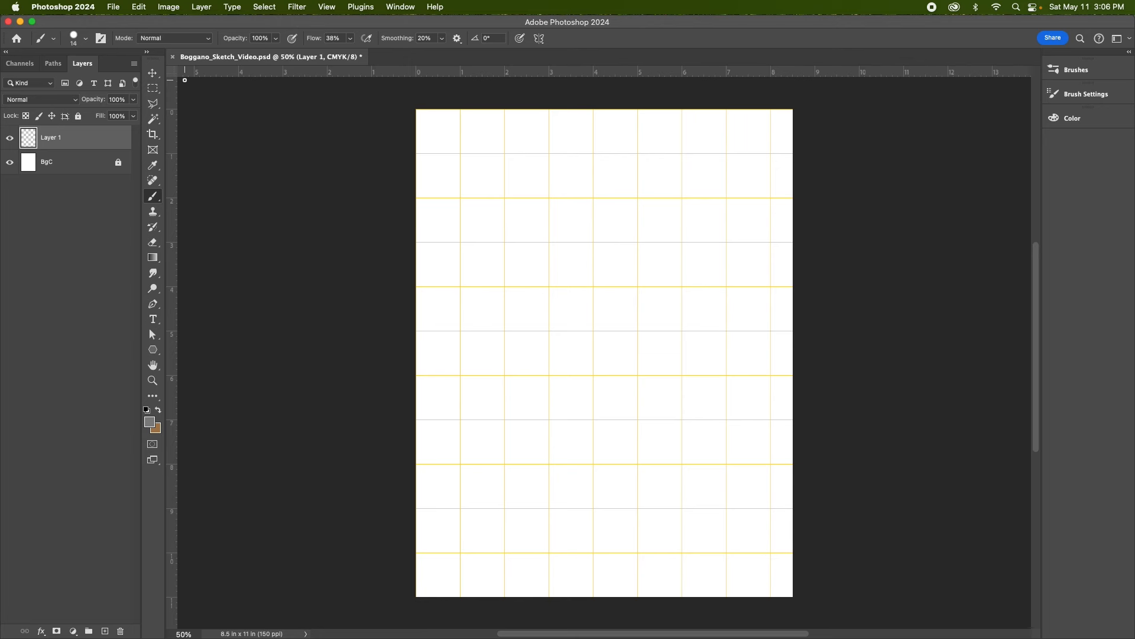
click(87, 39)
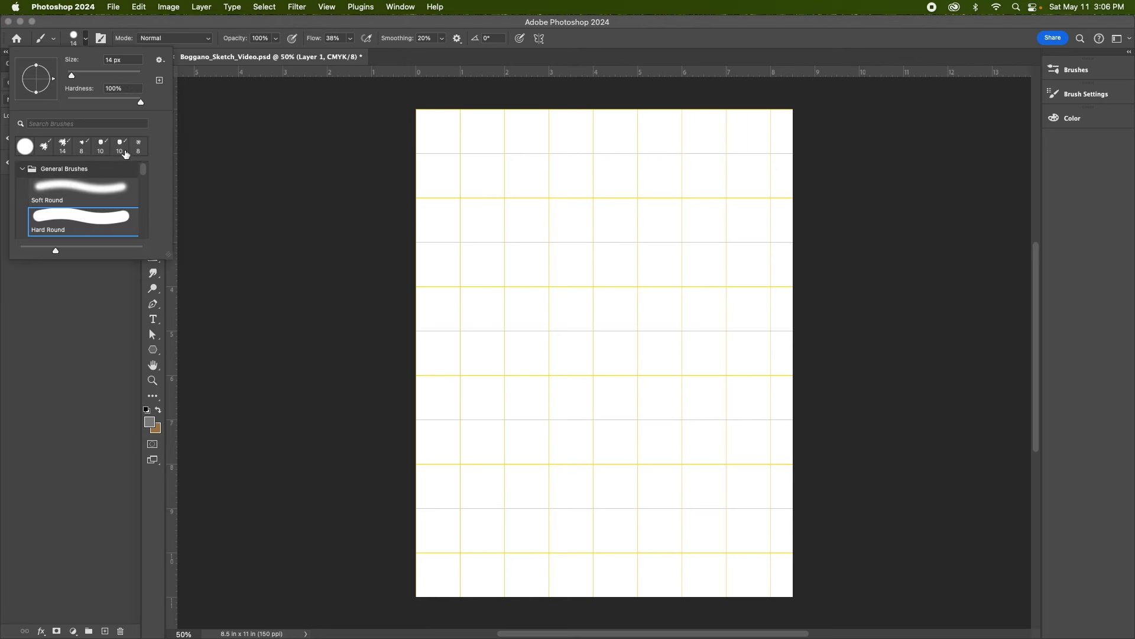
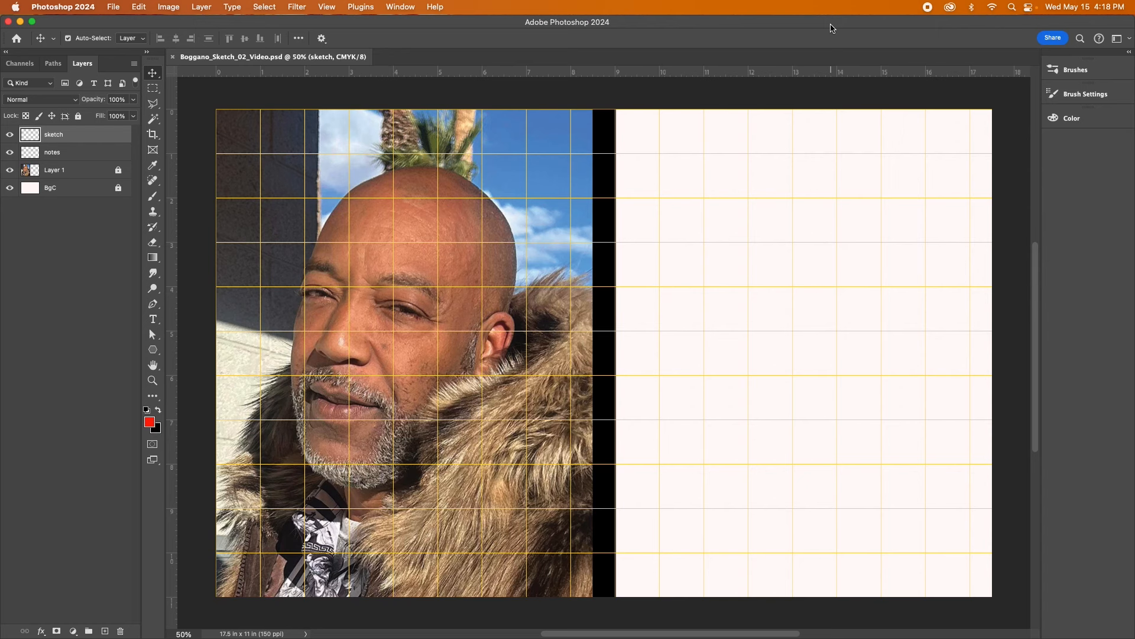
Step: On the notes layer, brush short red marks on the photo at the crown, brow, lower beard and where the hood meets the head
click(60, 153)
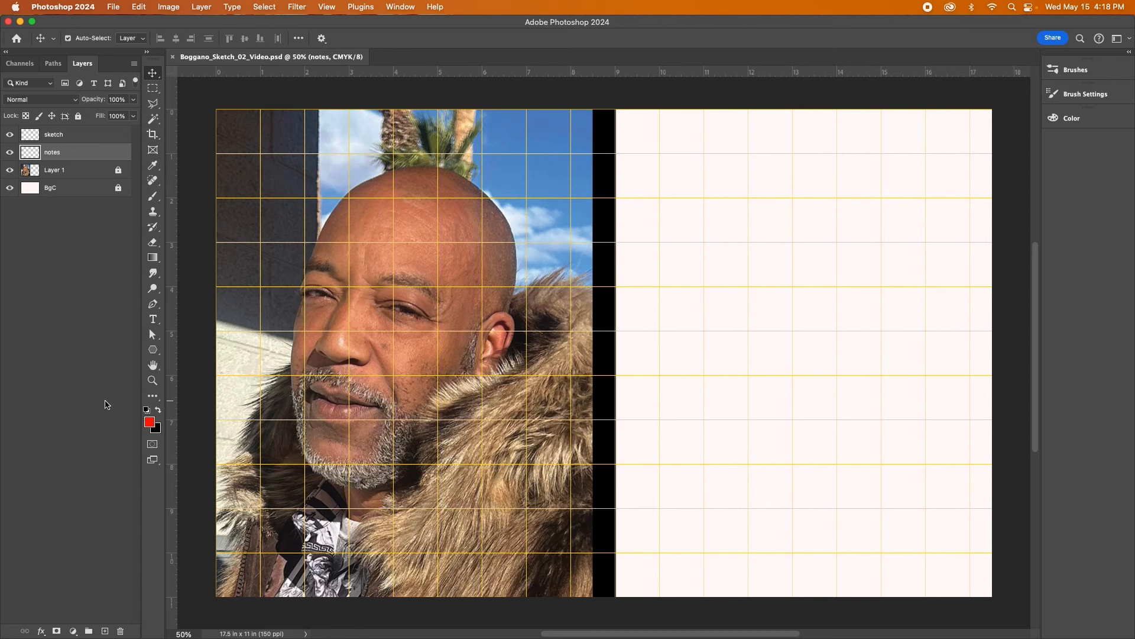
click(153, 196)
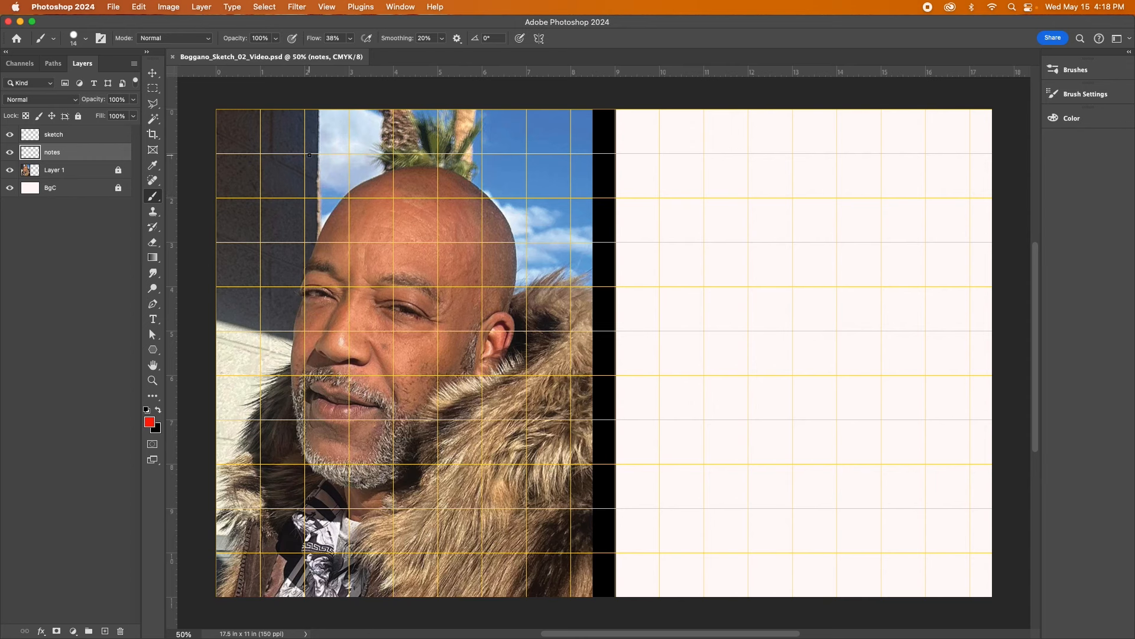
mouse_move(305, 155)
mouse_down()
mouse_move(309, 197)
mouse_move(350, 194)
mouse_move(349, 157)
mouse_move(306, 155)
mouse_up()
key(super+z)
drag(350, 192, 342, 200)
drag(482, 191, 490, 198)
drag(319, 243, 306, 268)
drag(305, 453, 312, 461)
drag(528, 287, 514, 297)
Step: On the sketch layer, copy the red marks into the matching grid squares in black with the 14 px pencil-style brush
click(65, 136)
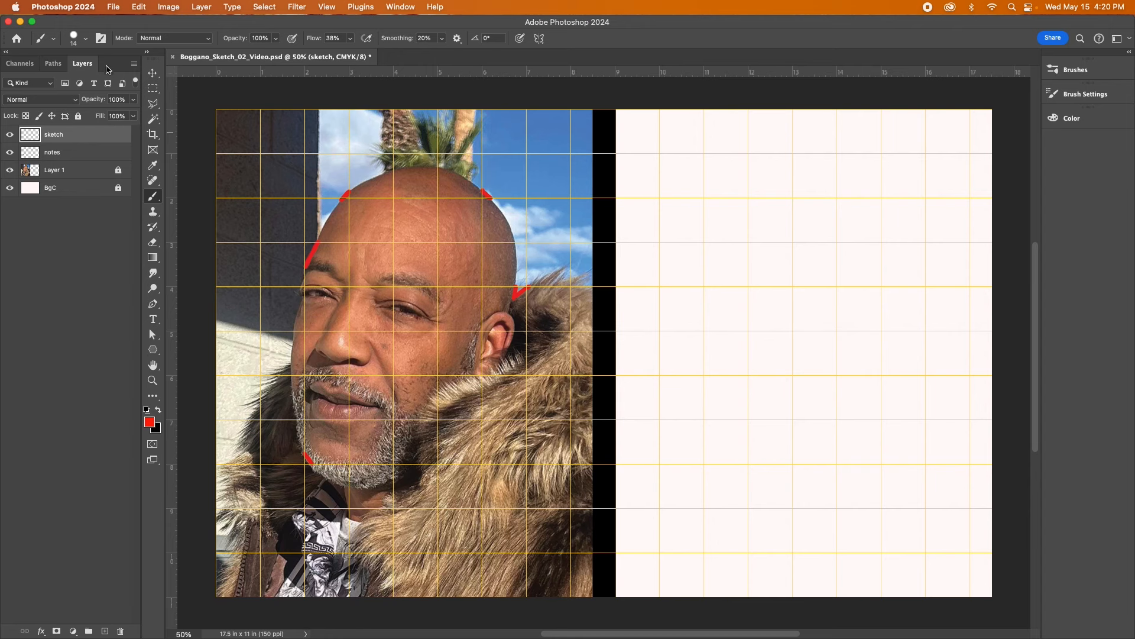
click(156, 410)
click(86, 38)
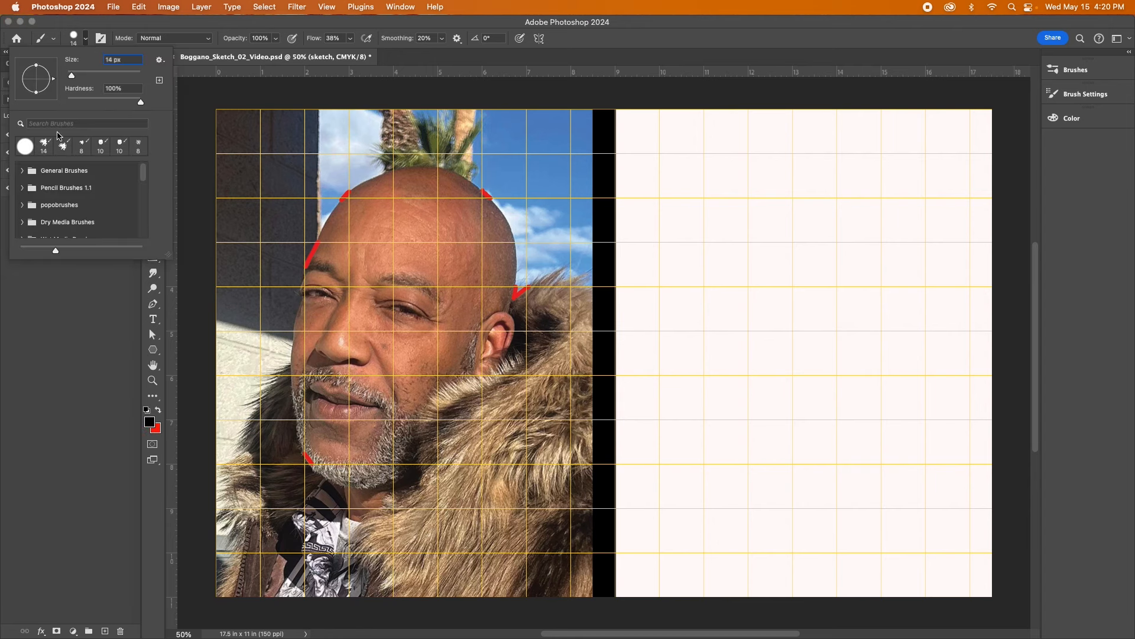
click(44, 145)
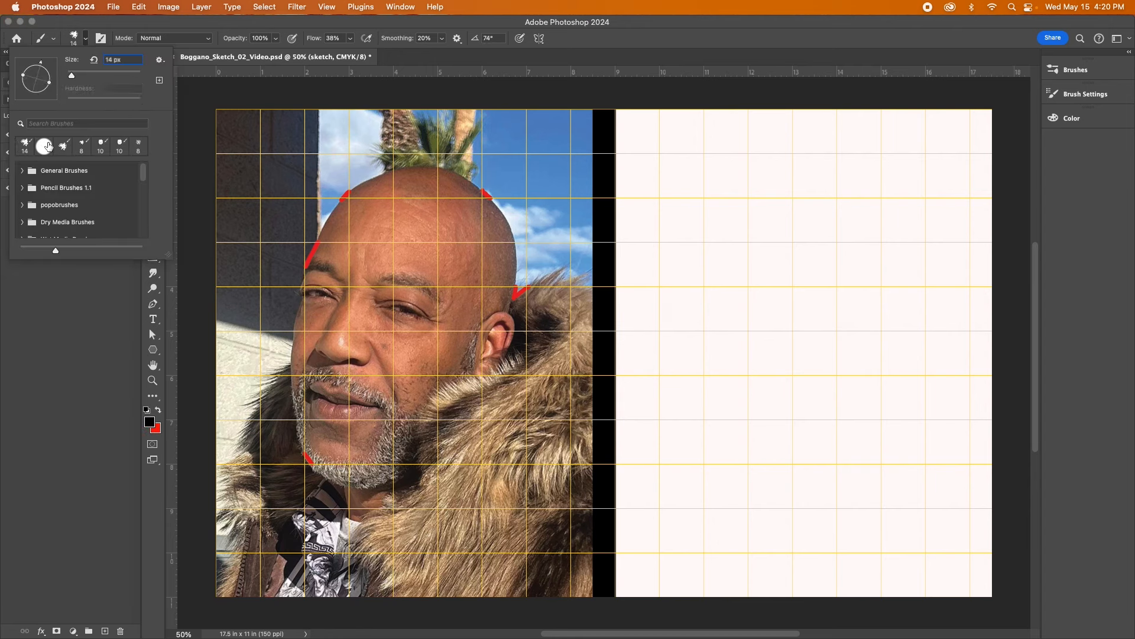
click(122, 27)
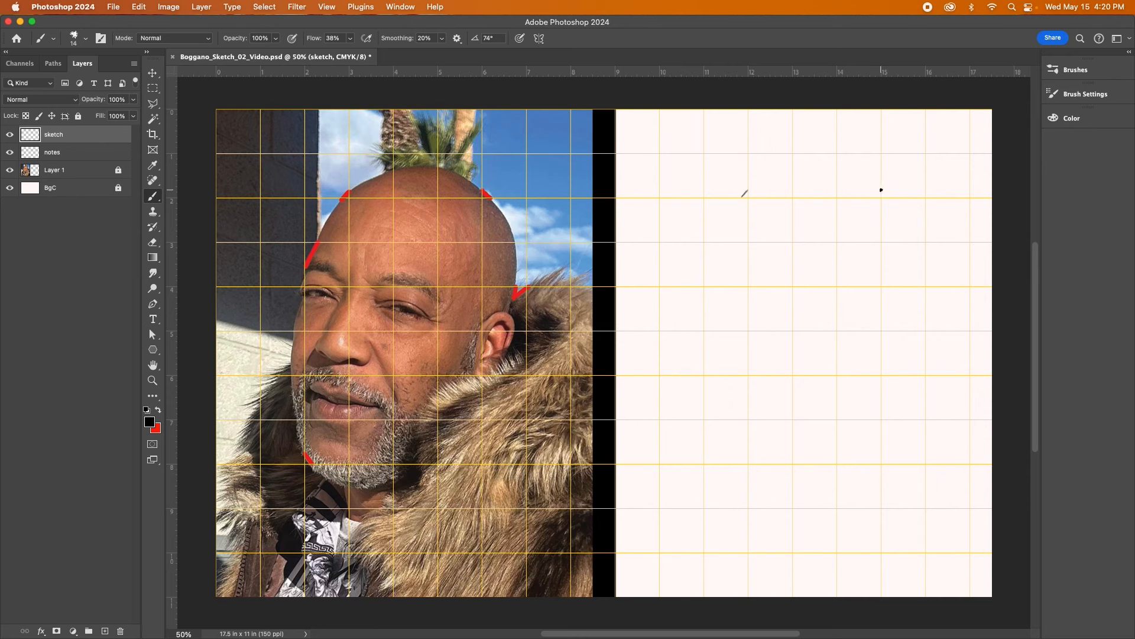
drag(887, 194, 889, 198)
drag(927, 287, 919, 299)
drag(703, 260, 714, 242)
drag(705, 454, 711, 462)
Step: Sketch the forehead edge and the far cheek down to the lower beard mark
drag(705, 262, 747, 192)
mouse_move(695, 324)
mouse_down()
mouse_move(688, 393)
mouse_move(707, 459)
mouse_up()
drag(690, 376, 705, 455)
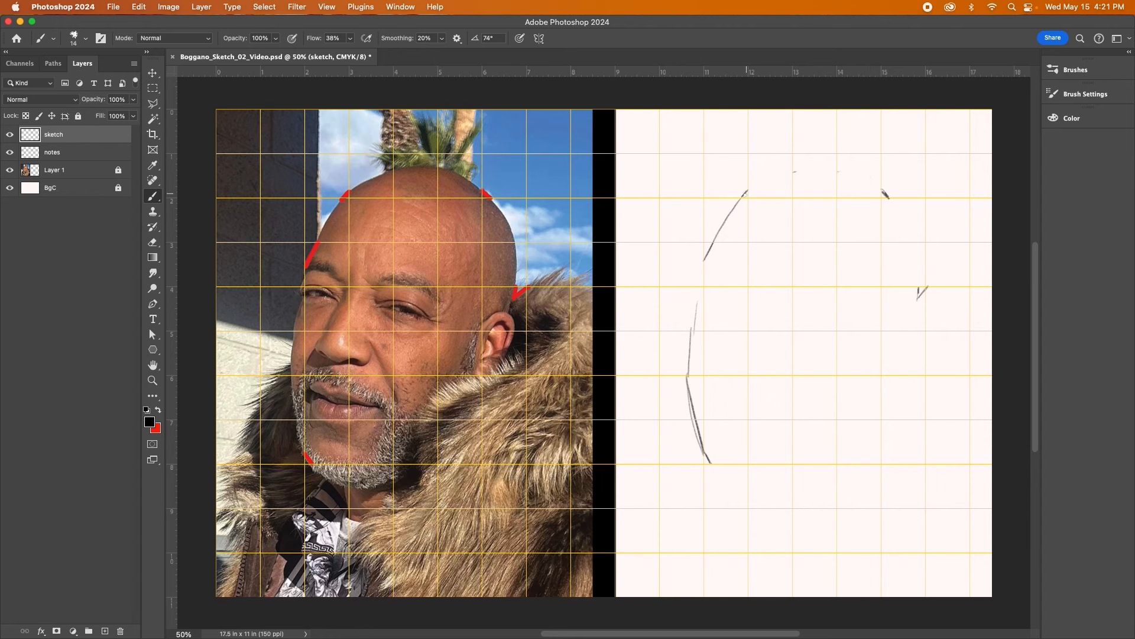
Step: Sketch the crown and back of the head, and join the forehead to the cheek past the far eye
mouse_move(756, 189)
mouse_down()
mouse_move(803, 169)
mouse_move(889, 199)
mouse_up()
drag(887, 195, 911, 224)
drag(917, 236, 921, 302)
drag(918, 245, 916, 301)
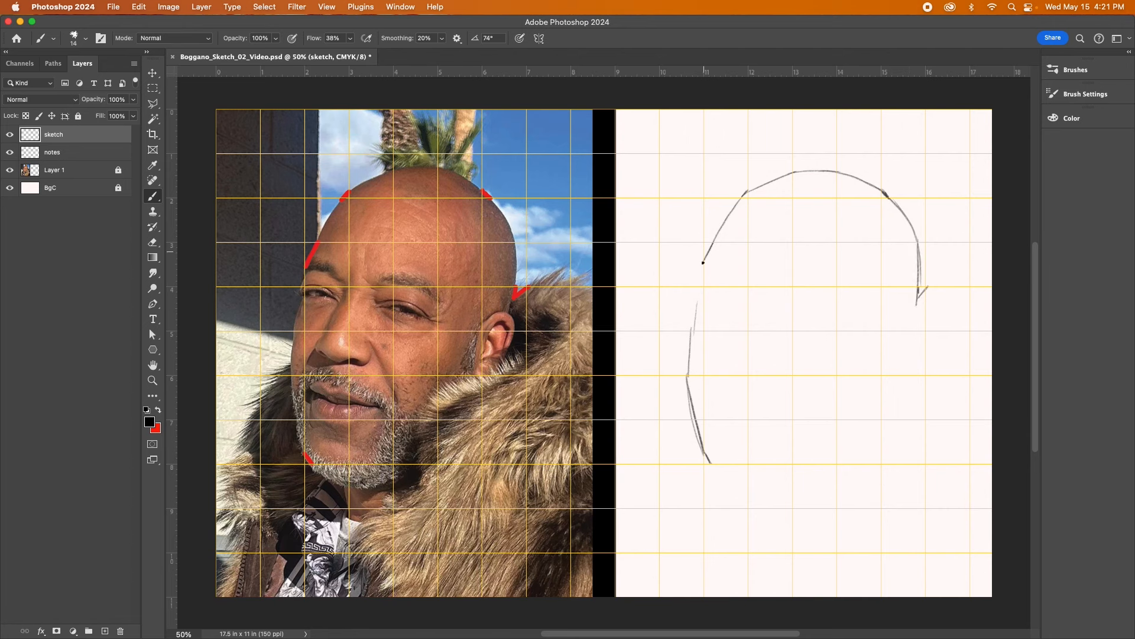
drag(698, 289, 700, 284)
drag(698, 290, 687, 376)
Step: On the notes layer, mark the base of the chin and the ear's outer rim in red with the 14 px hard round brush
click(66, 156)
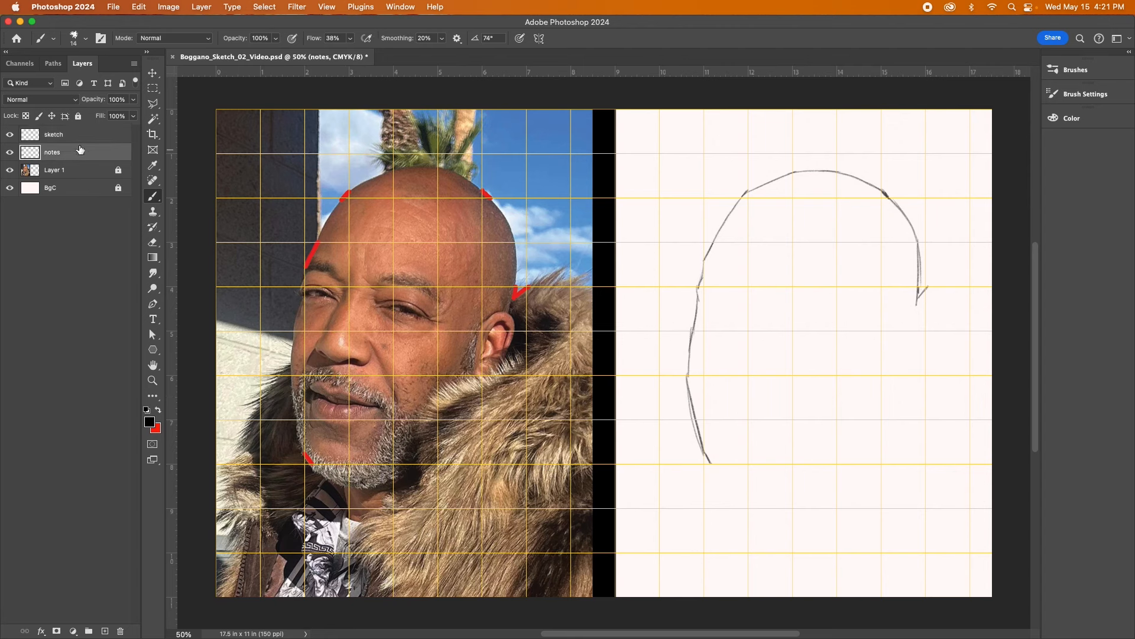
click(159, 410)
click(86, 40)
click(44, 146)
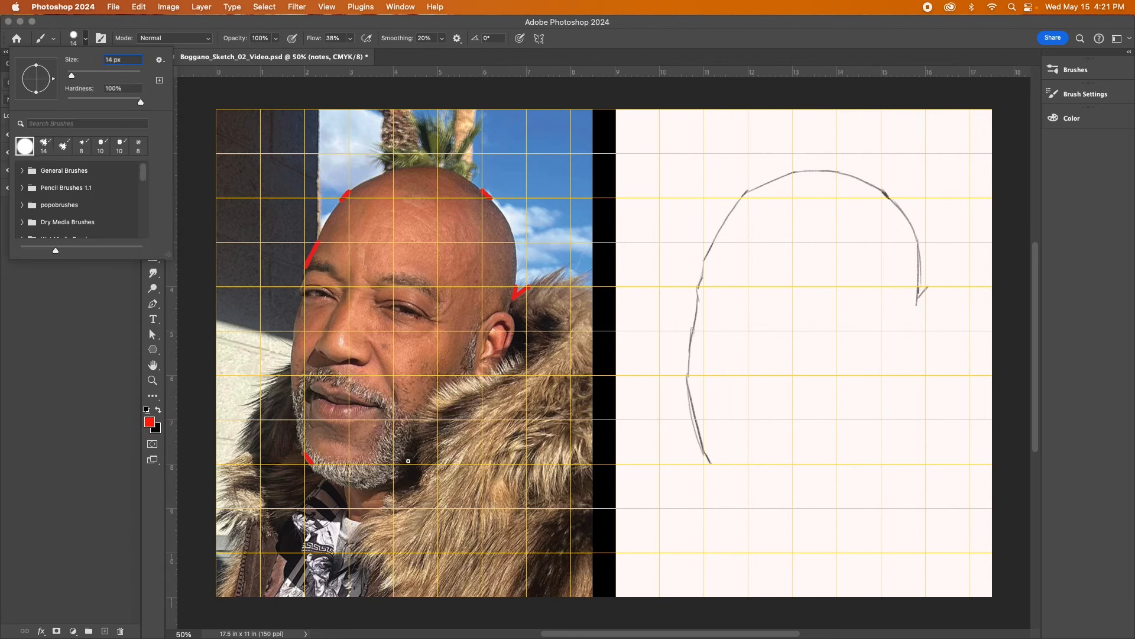
click(349, 487)
drag(349, 486, 392, 473)
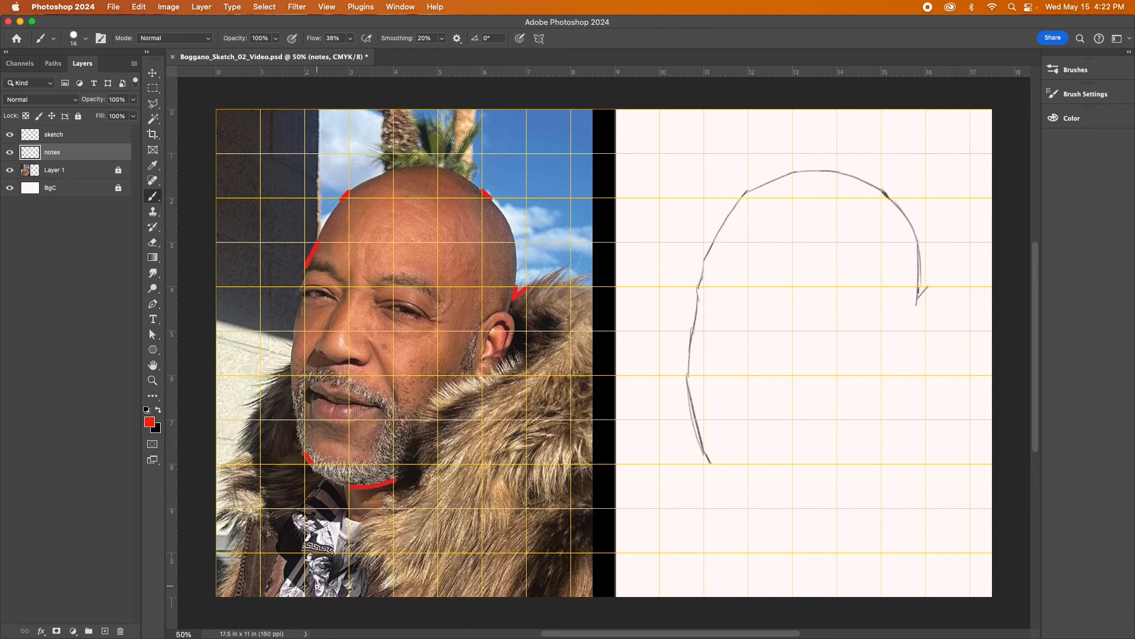
drag(510, 314, 507, 349)
Step: Return to the sketch layer with the 14 px pencil-style brush and undo the strokes at the lower back of the head
click(73, 133)
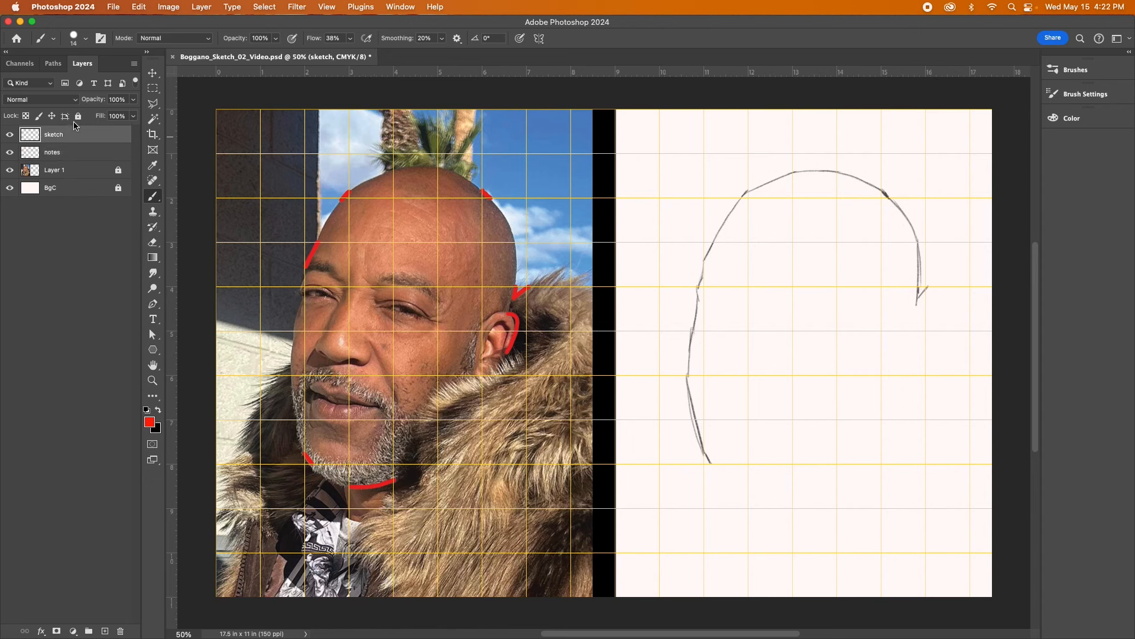
click(86, 38)
click(45, 145)
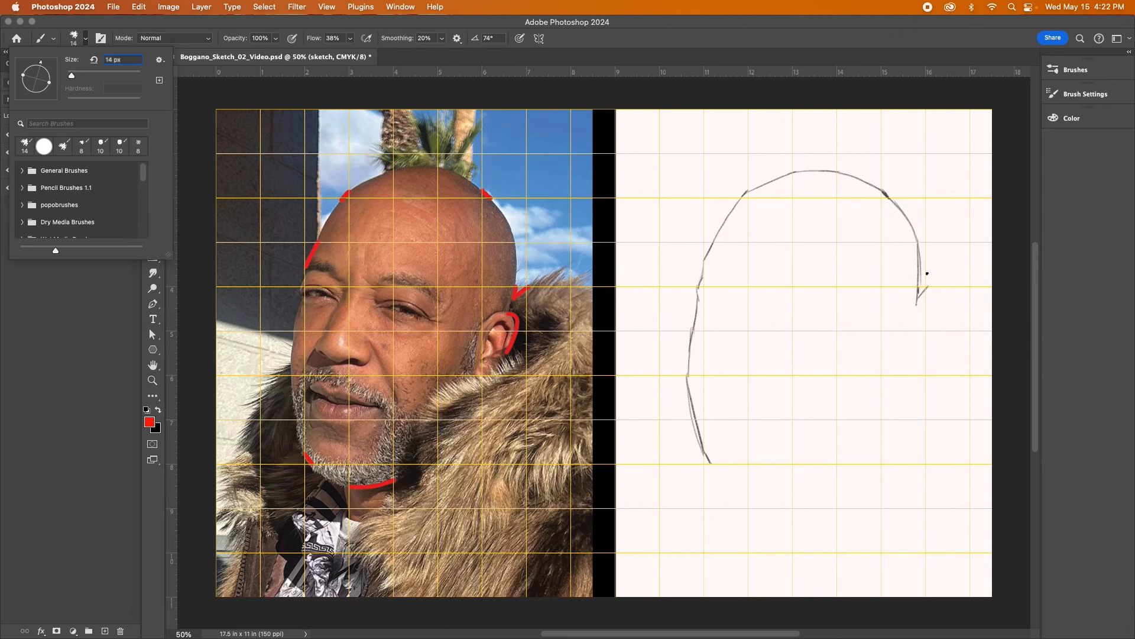
key(Escape)
key(super+z)
key(super+z)
key(super+z)
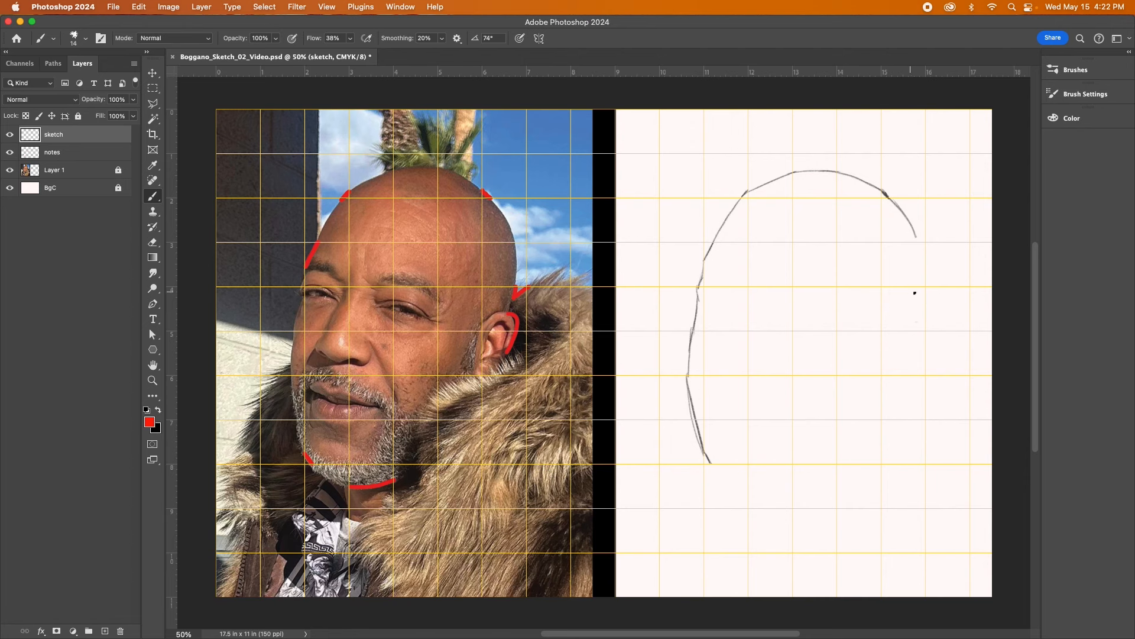
mouse_move(916, 288)
mouse_down()
mouse_move(918, 300)
mouse_move(929, 288)
mouse_up()
key(super+z)
Step: Redraw the back of the head and the hood junction in black, and sketch the top and outer rim of the ear
key(x)
drag(912, 296, 926, 287)
drag(914, 230, 912, 299)
drag(912, 299, 910, 312)
mouse_move(880, 324)
mouse_down()
mouse_move(922, 323)
mouse_move(909, 313)
mouse_move(920, 336)
mouse_move(919, 325)
mouse_move(917, 365)
mouse_move(919, 315)
mouse_move(884, 326)
mouse_up()
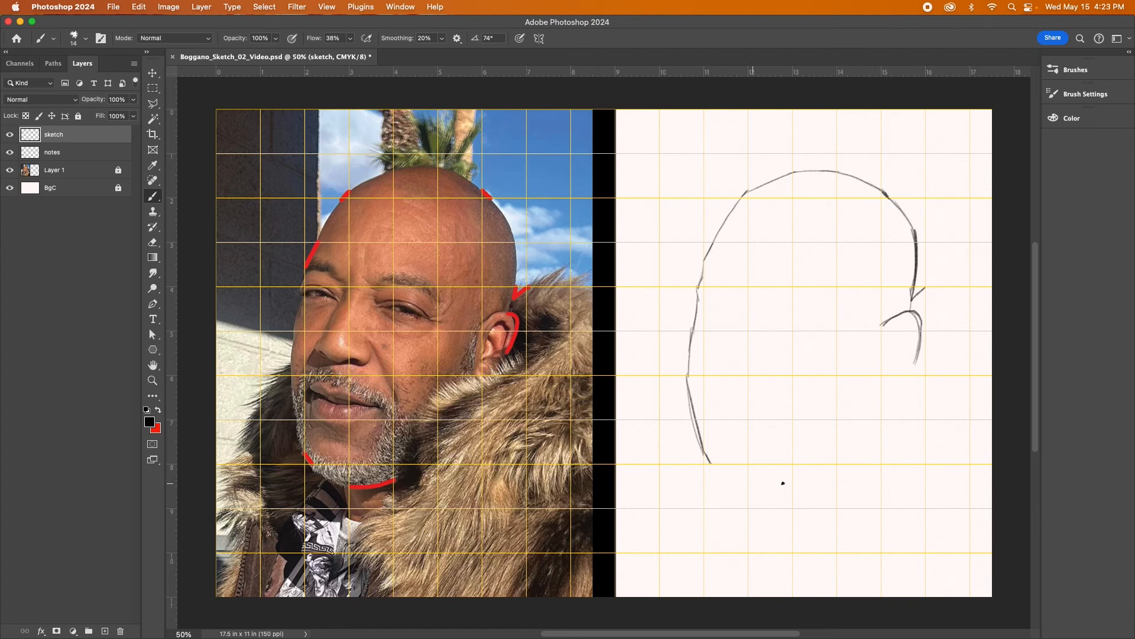
Step: Sketch the chin curve from the lower beard, and draw a slanted guide line through the eyes
drag(748, 488, 793, 484)
drag(707, 460, 754, 488)
mouse_move(830, 319)
mouse_down()
mouse_move(698, 293)
mouse_move(832, 317)
mouse_up()
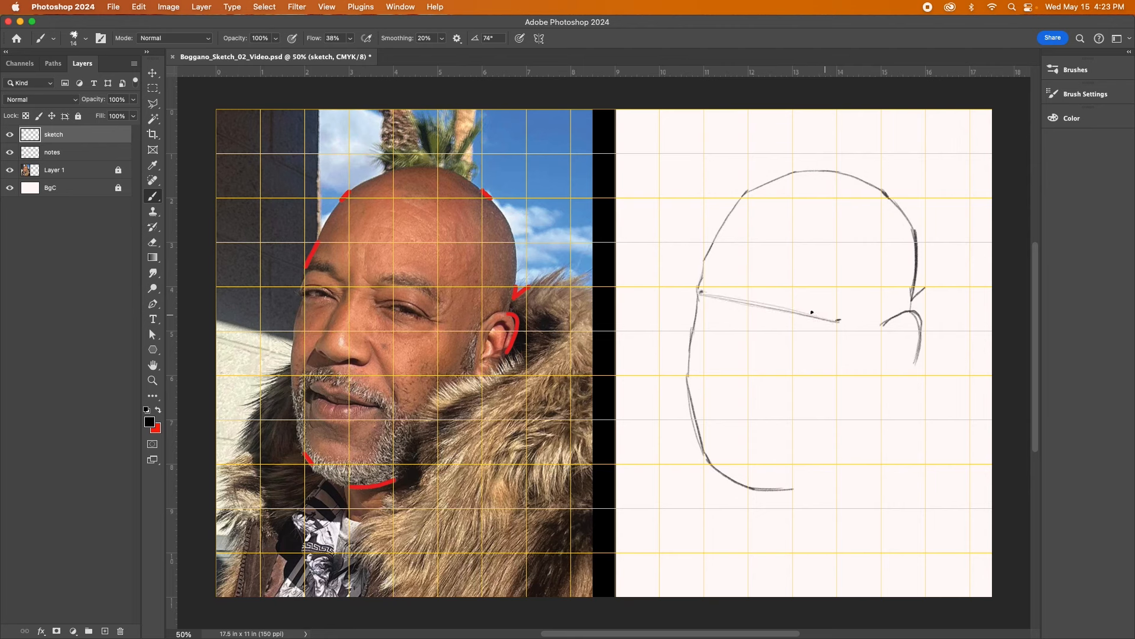
drag(719, 302, 836, 321)
Step: On the notes layer, draw a red triangle between the far cheek and the side of the nose with the hard round brush
click(69, 153)
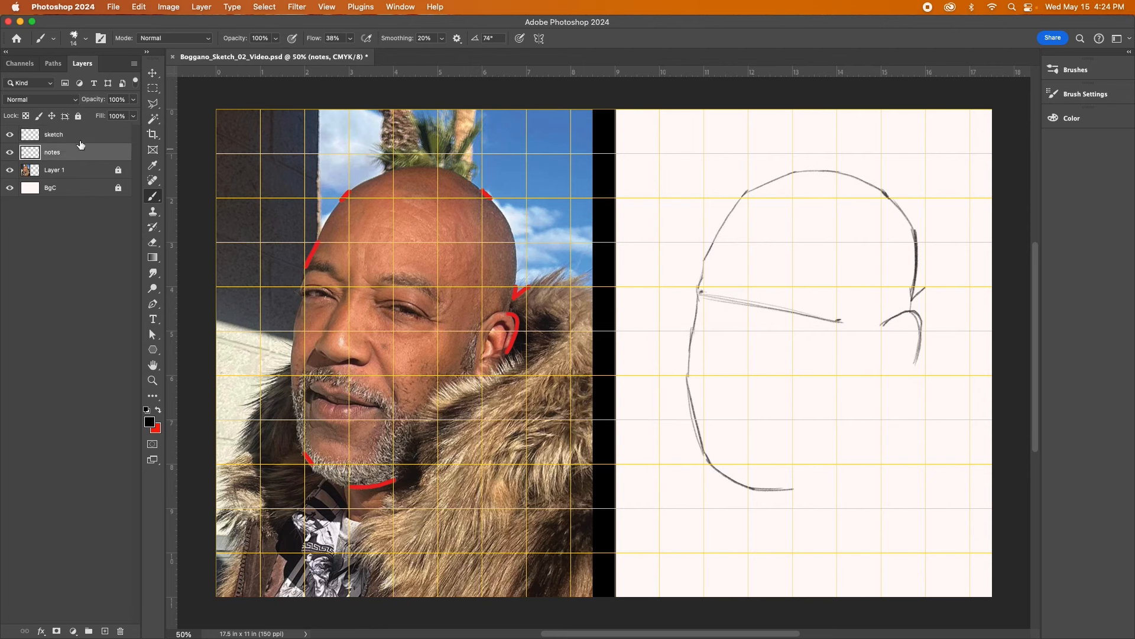
click(159, 410)
click(85, 39)
click(64, 146)
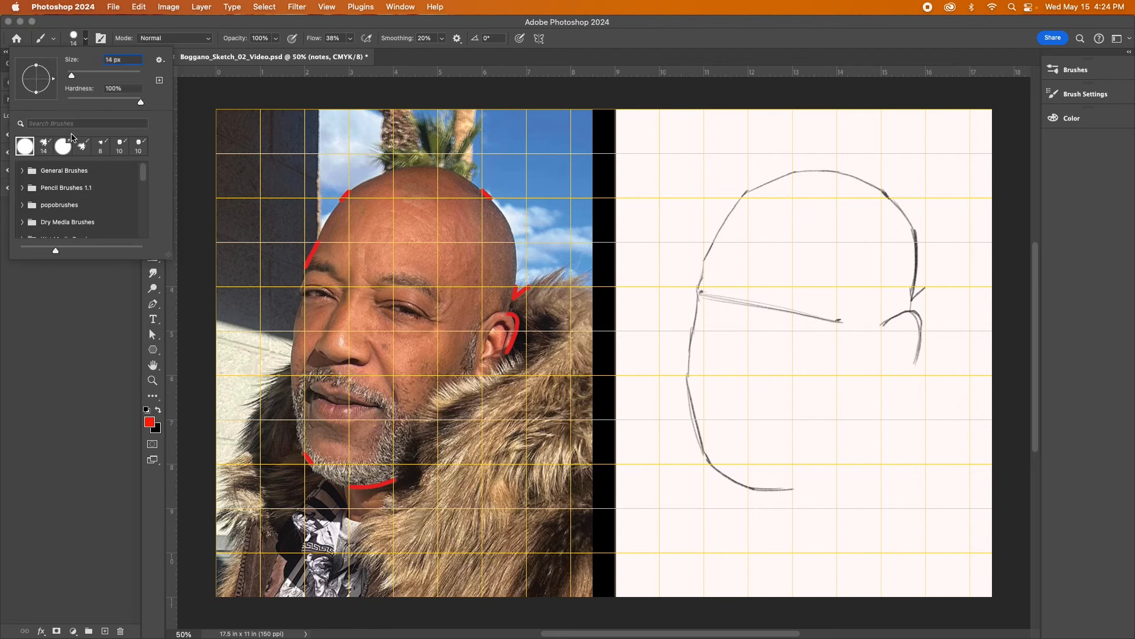
click(322, 340)
mouse_move(329, 328)
mouse_down()
mouse_move(308, 360)
mouse_move(308, 334)
mouse_move(329, 329)
mouse_up()
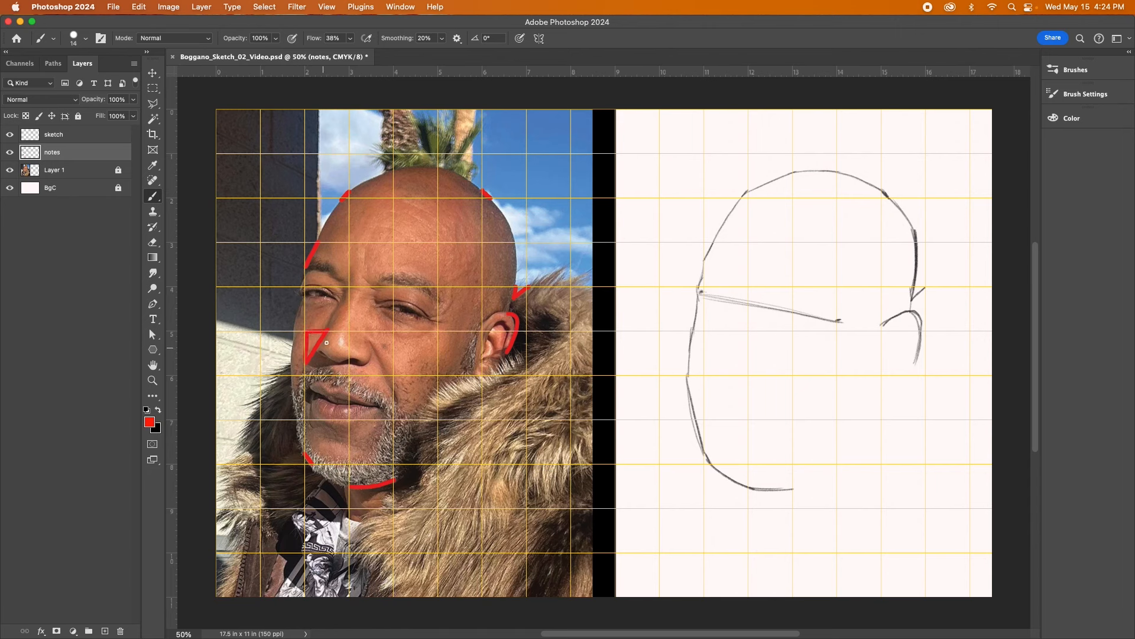
Step: Copy the nose triangle in black onto the sketch layer and extend its slanted side up to the eye line
click(66, 137)
click(158, 410)
click(85, 38)
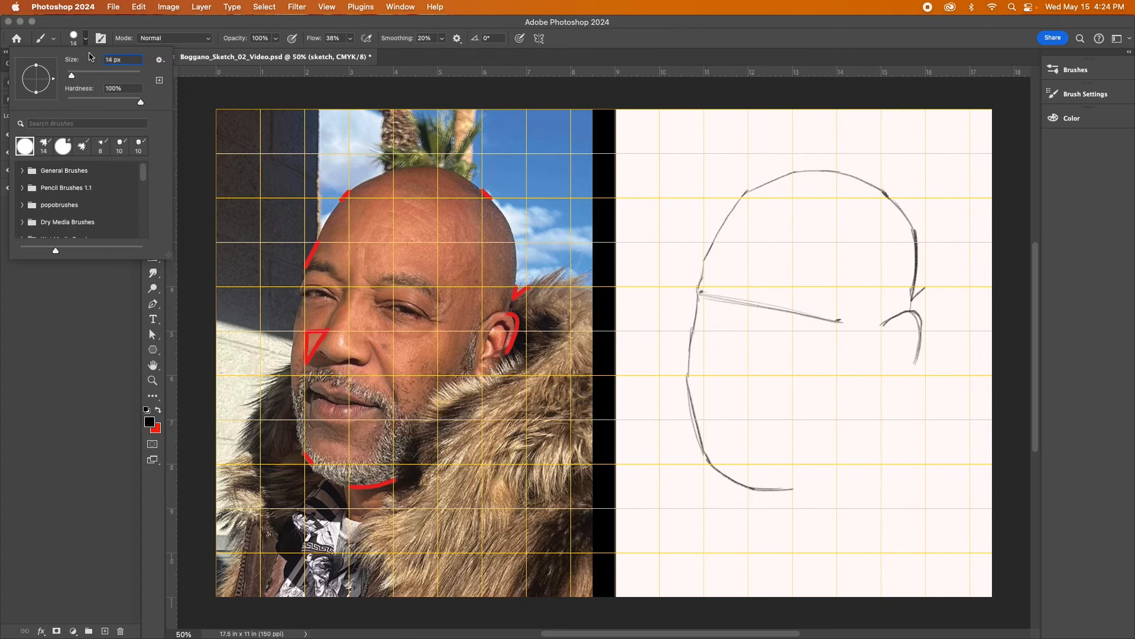
click(45, 148)
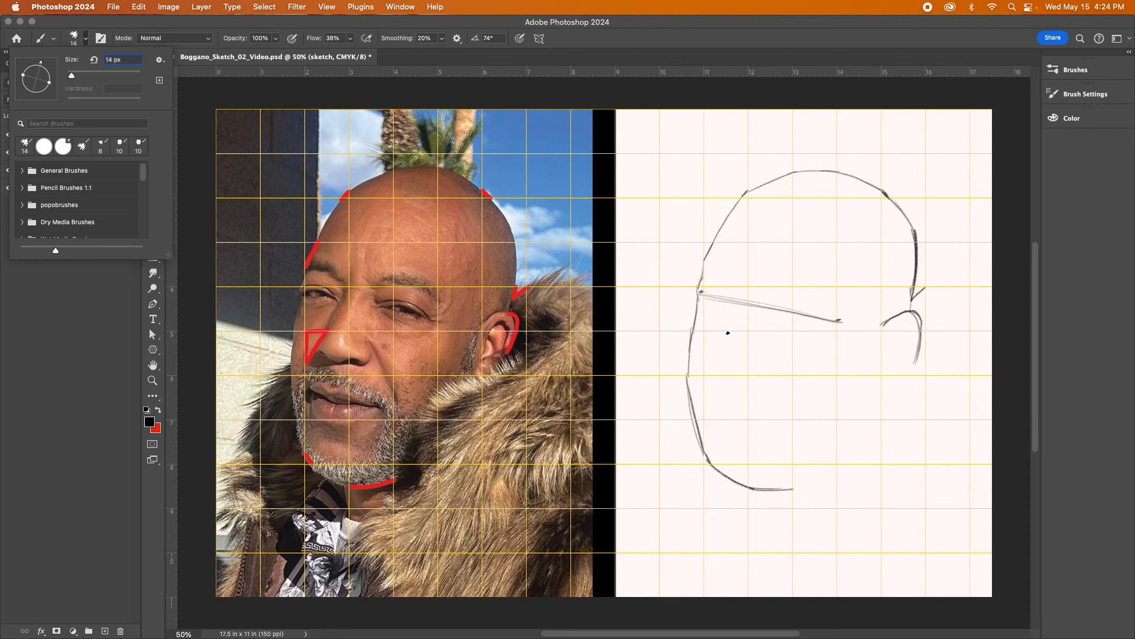
click(722, 335)
mouse_move(722, 331)
mouse_down()
mouse_move(700, 366)
mouse_move(722, 330)
mouse_up()
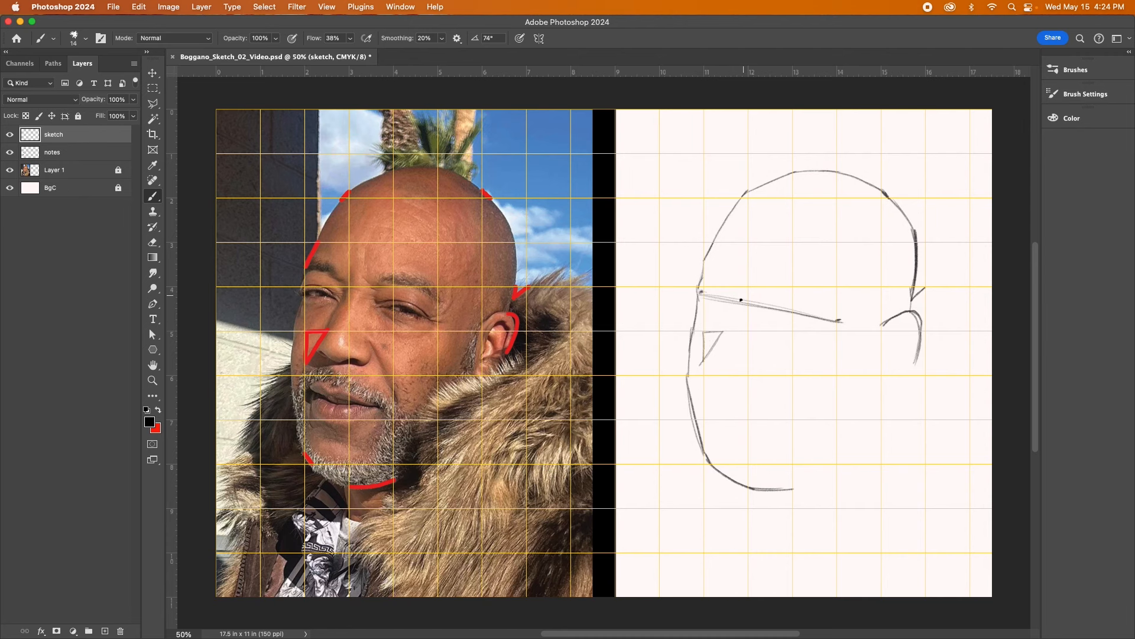
drag(724, 331, 746, 291)
Step: Sketch slanted guide lines for the base of the nose and across the mouth
drag(707, 353, 752, 362)
drag(710, 358, 759, 364)
click(705, 389)
drag(793, 418, 784, 408)
drag(703, 390, 785, 408)
drag(706, 389, 792, 407)
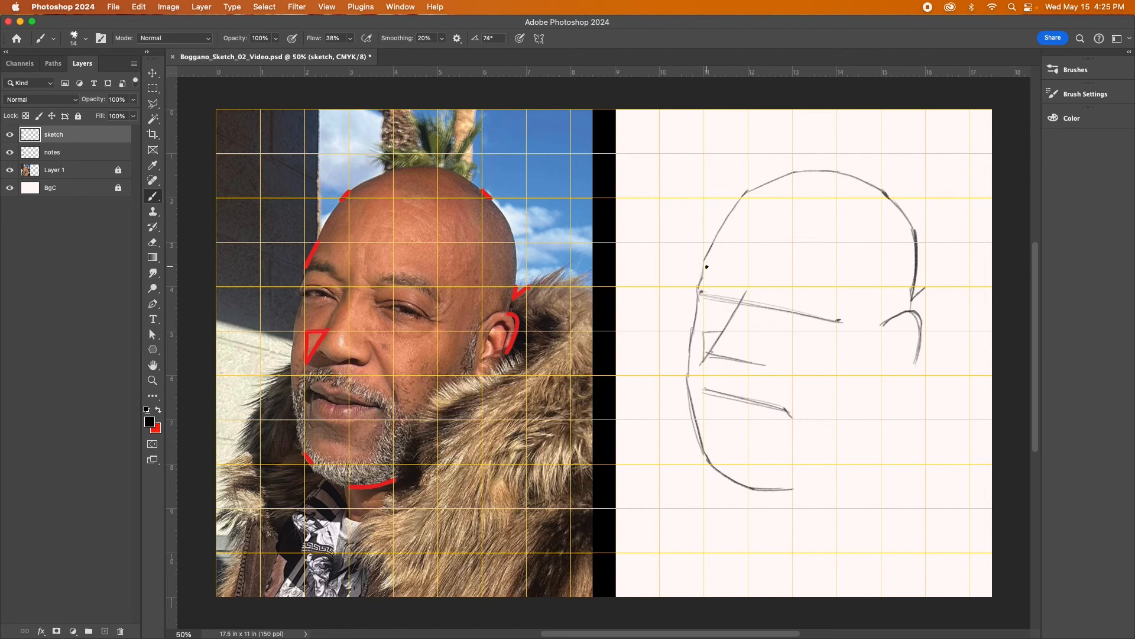
Step: Sketch the far eyebrow and brow ridge, and start the hood's outer edges on both sides of the head
drag(702, 270, 730, 270)
drag(726, 268, 748, 289)
drag(714, 258, 733, 257)
mouse_move(691, 359)
mouse_down()
mouse_move(671, 372)
mouse_move(639, 447)
mouse_move(647, 415)
mouse_move(639, 434)
mouse_move(638, 424)
mouse_move(646, 457)
mouse_up()
mouse_move(927, 287)
mouse_down()
mouse_move(970, 266)
mouse_move(959, 281)
mouse_move(986, 283)
mouse_up()
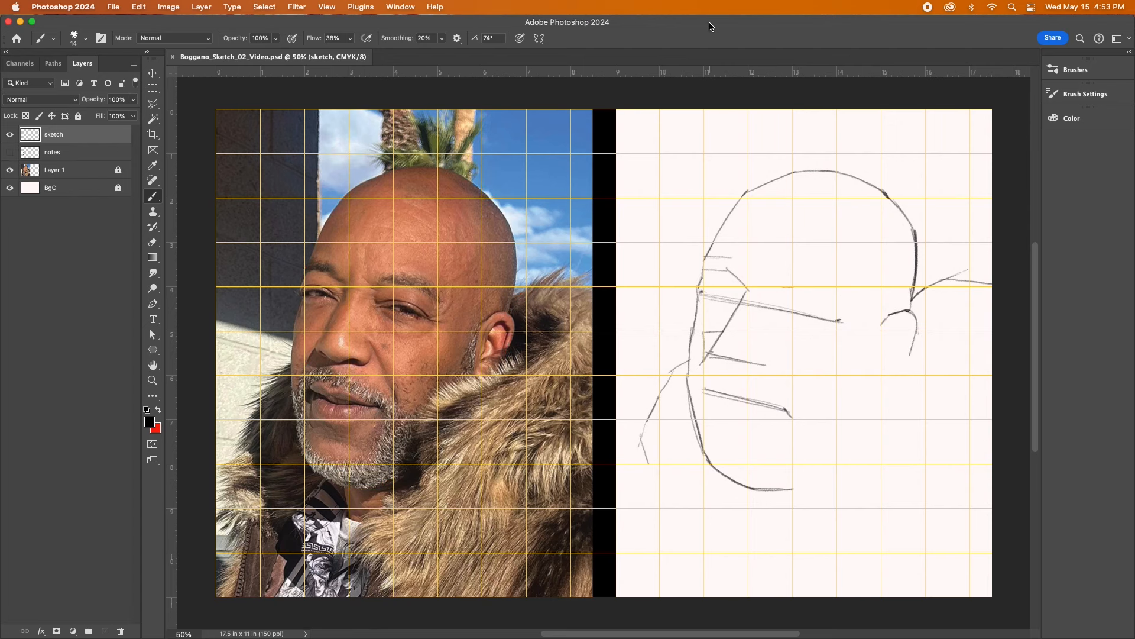
Step: Sketch the neck, collar and shirt opening lines below the chin
mouse_move(745, 484)
mouse_down()
mouse_move(743, 539)
mouse_move(749, 491)
mouse_move(739, 552)
mouse_up()
mouse_move(726, 476)
mouse_down()
mouse_move(698, 507)
mouse_move(722, 596)
mouse_up()
mouse_move(704, 554)
mouse_down()
mouse_move(694, 519)
mouse_move(725, 471)
mouse_up()
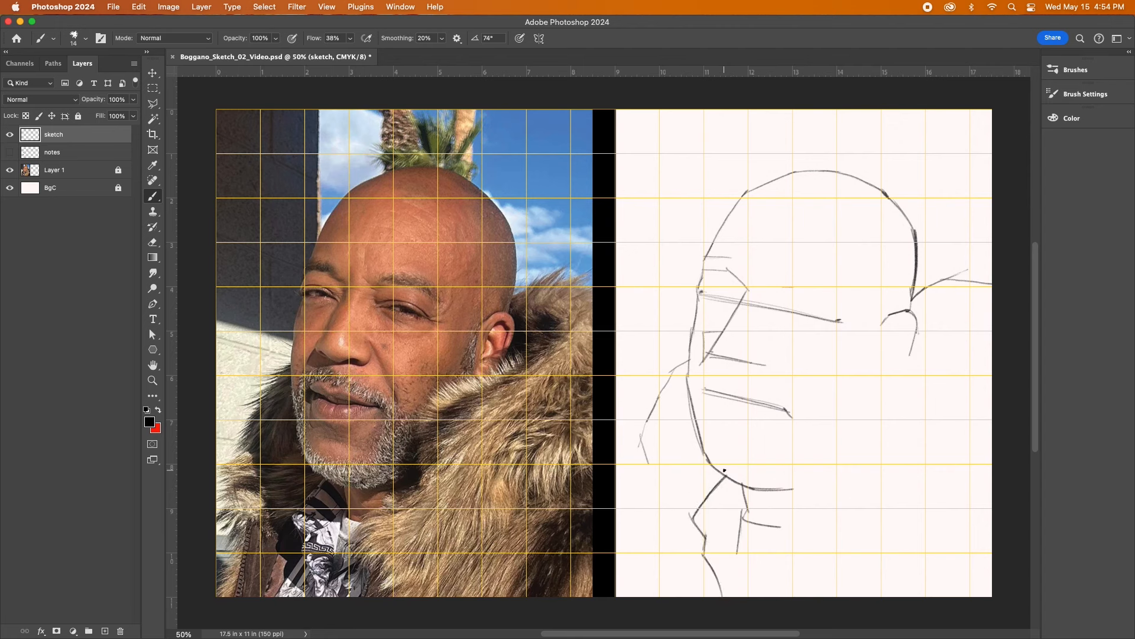
Step: Outline the fur hood down the far side of the face and along its near edge from the ear to the collar
drag(654, 511, 645, 596)
drag(651, 520, 665, 507)
mouse_move(625, 465)
mouse_down()
mouse_move(645, 520)
mouse_move(633, 465)
mouse_move(692, 358)
mouse_up()
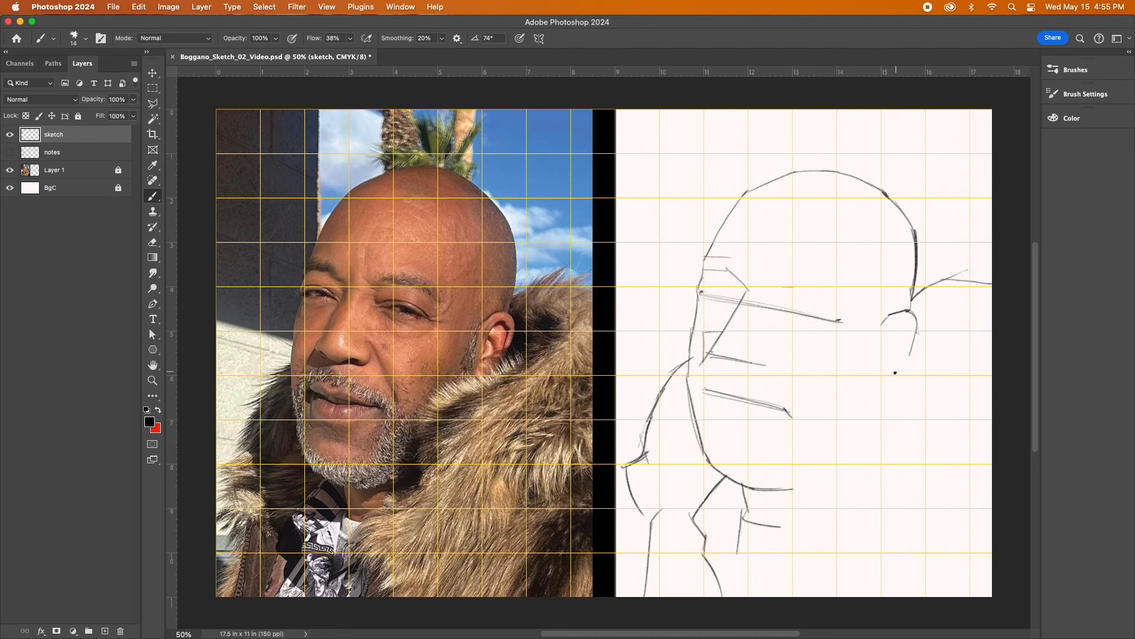
drag(822, 421, 921, 354)
mouse_move(822, 417)
mouse_down()
mouse_move(828, 476)
mouse_move(755, 539)
mouse_move(795, 586)
mouse_up()
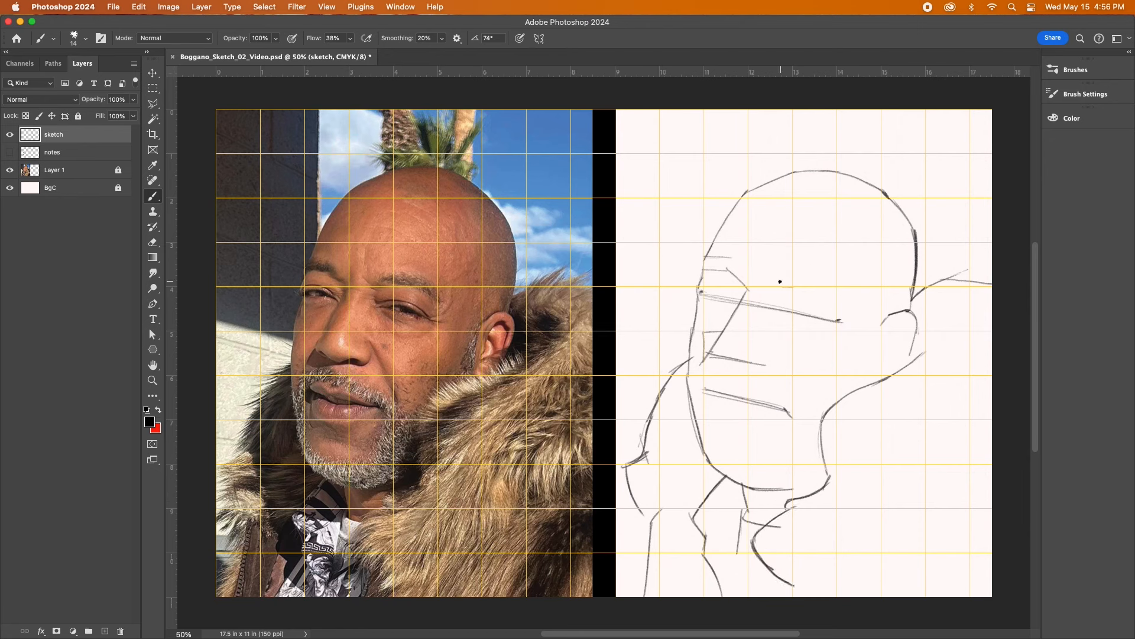
Step: Sketch the near eyebrow, refine the far brow contour, and draw the smile line from the nose to the mouth corner
mouse_move(783, 291)
mouse_down()
mouse_move(773, 277)
mouse_move(819, 277)
mouse_move(841, 298)
mouse_move(788, 287)
mouse_move(779, 302)
mouse_move(743, 303)
mouse_move(743, 285)
mouse_move(706, 278)
mouse_move(701, 295)
mouse_up()
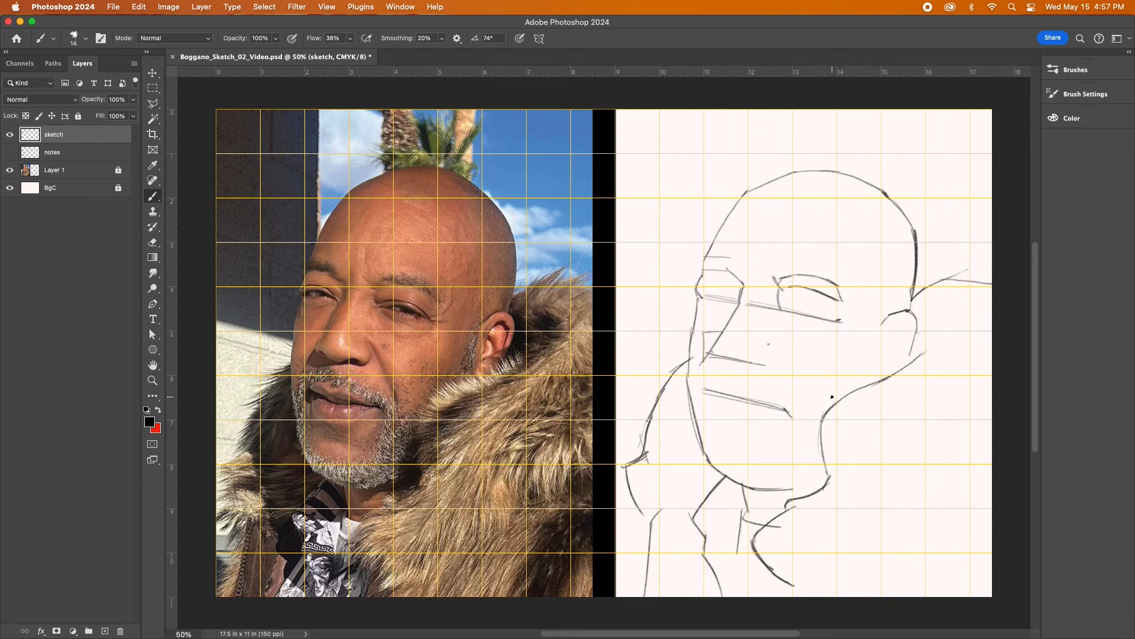
mouse_move(768, 343)
mouse_down()
mouse_move(798, 408)
mouse_move(792, 393)
mouse_move(763, 419)
mouse_up()
Step: Sketch the lower lip along the mouth guide line and the beard contour around the chin beneath it
mouse_move(712, 393)
mouse_down()
mouse_move(707, 405)
mouse_move(728, 424)
mouse_up()
mouse_move(708, 395)
mouse_down()
mouse_move(709, 413)
mouse_move(782, 413)
mouse_up()
mouse_move(705, 431)
mouse_down()
mouse_move(719, 457)
mouse_move(776, 462)
mouse_up()
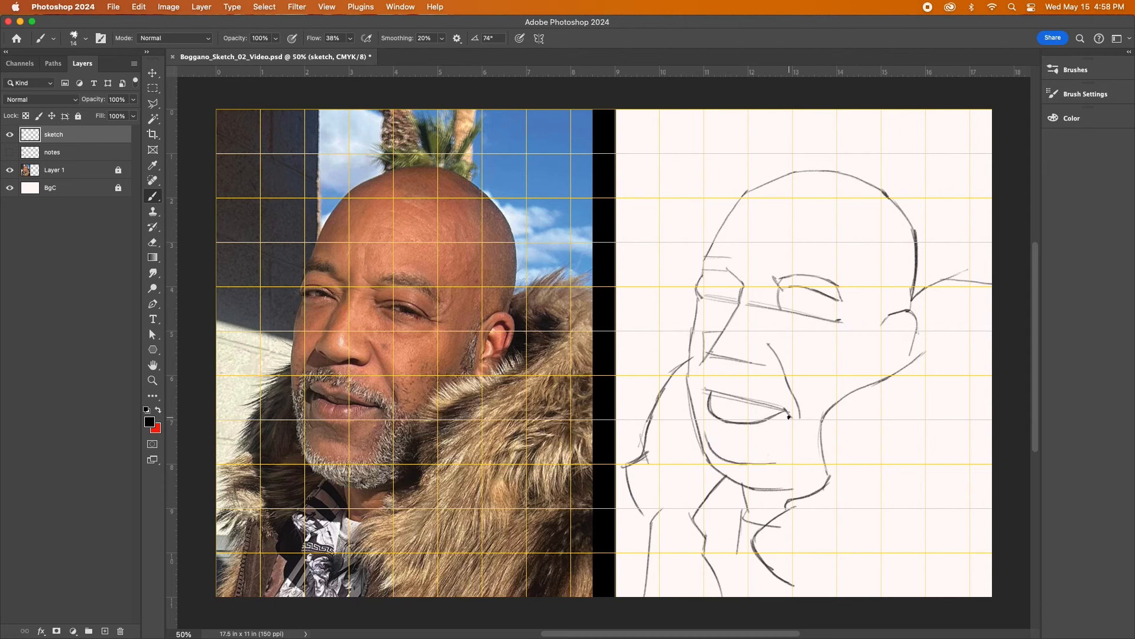
drag(787, 418, 776, 463)
Step: Sketch the beard's upper edge toward the hood, the front of the ear and the sideburn, and reinforce the hood edge
drag(800, 418, 837, 403)
drag(881, 324, 875, 380)
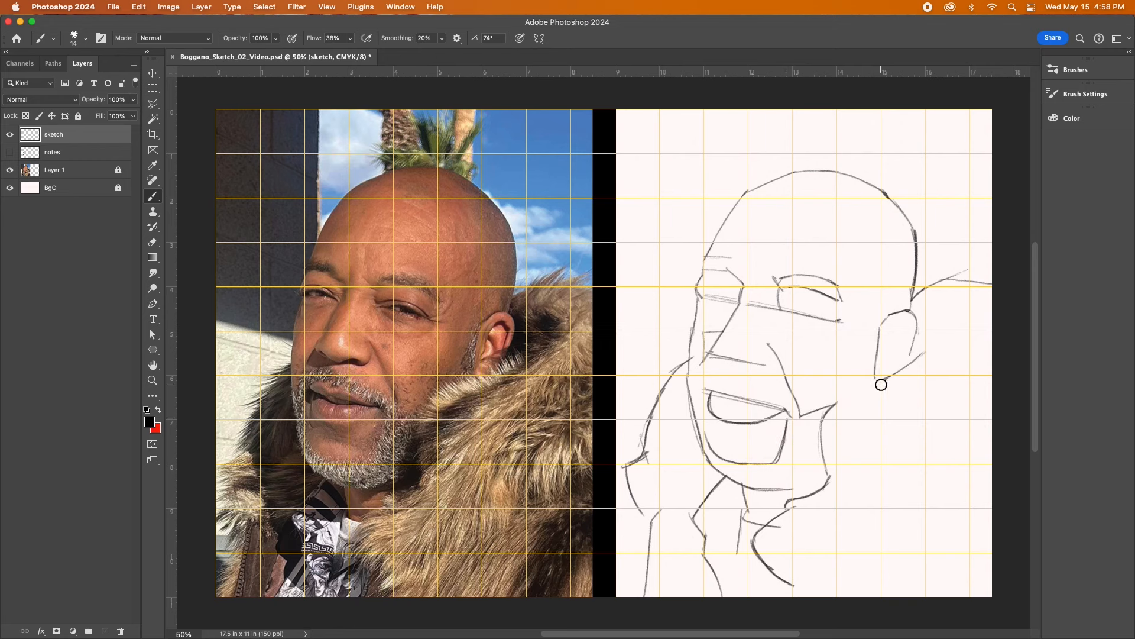
drag(830, 410, 920, 357)
drag(862, 388, 891, 313)
drag(862, 365, 862, 389)
Step: Sketch the mustache's upper edge and the contour of the upper lip
mouse_move(701, 375)
mouse_down()
mouse_move(696, 398)
mouse_move(703, 372)
mouse_move(728, 365)
mouse_move(723, 385)
mouse_move(782, 407)
mouse_move(777, 374)
mouse_move(749, 376)
mouse_move(788, 378)
mouse_move(751, 377)
mouse_move(788, 396)
mouse_move(748, 377)
mouse_move(794, 402)
mouse_up()
drag(713, 395, 761, 399)
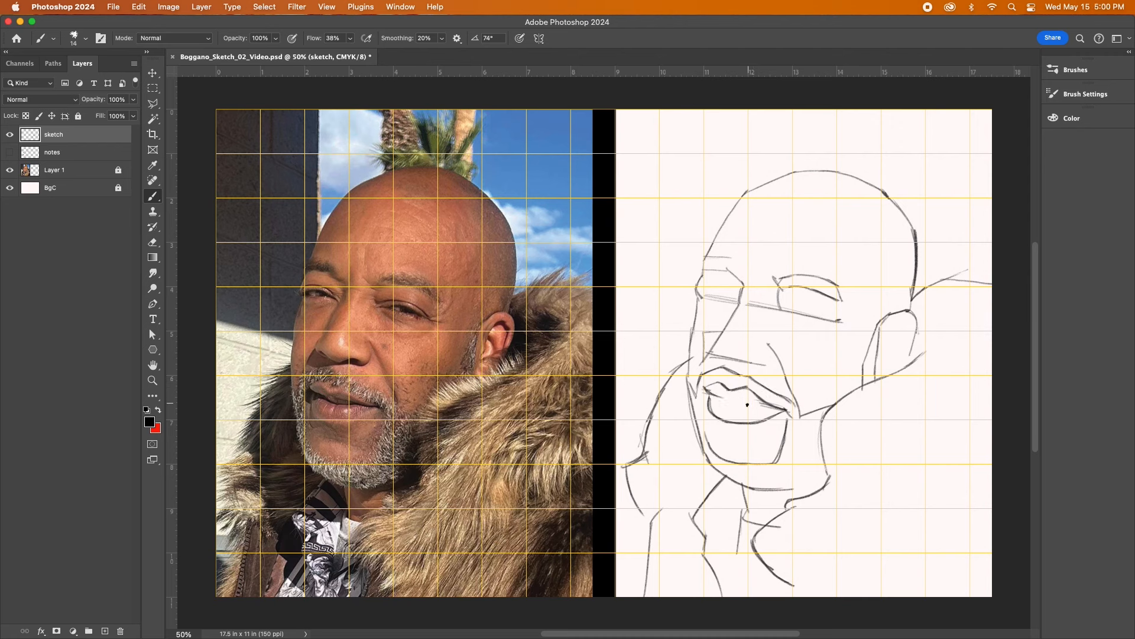
Step: Refine the lip contours, the far brow area and the top of the skull outline on the sketch layer
mouse_move(716, 395)
mouse_down()
mouse_move(784, 411)
mouse_move(731, 403)
mouse_move(771, 432)
mouse_up()
mouse_move(703, 269)
mouse_down()
mouse_move(705, 256)
mouse_move(742, 275)
mouse_up()
mouse_move(742, 197)
mouse_down()
mouse_move(806, 170)
mouse_move(873, 185)
mouse_up()
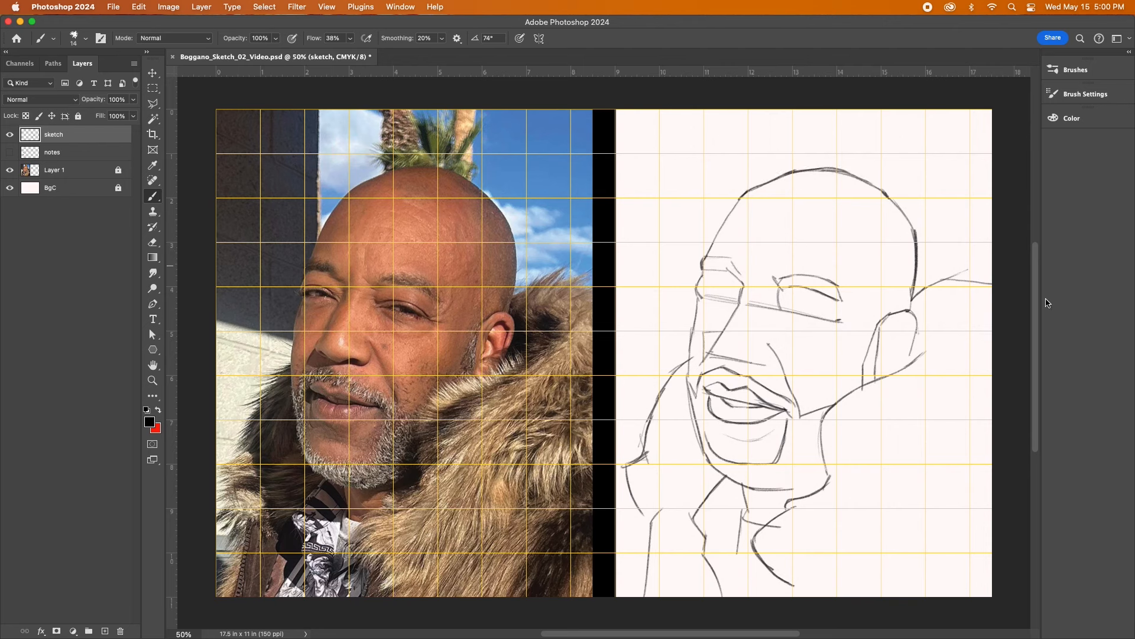
Step: Sketch the inner ear folds and a forehead crease, and clear the eye guide line across the nose bridge
mouse_move(882, 357)
mouse_down()
mouse_move(897, 317)
mouse_move(889, 330)
mouse_move(905, 317)
mouse_move(913, 329)
mouse_move(913, 309)
mouse_move(908, 348)
mouse_move(904, 319)
mouse_move(892, 340)
mouse_move(897, 369)
mouse_up()
key(super+s)
drag(769, 236, 766, 259)
drag(749, 305, 774, 309)
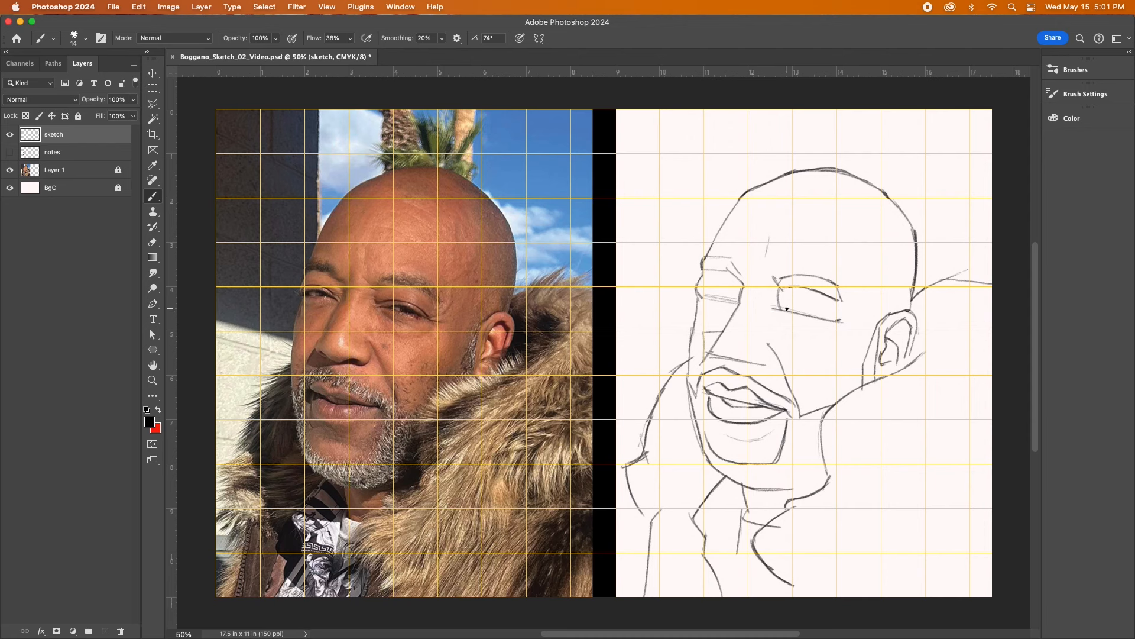
Step: Sketch both eyes with their lids, add the temple contour beside the near eye, and save the document
mouse_move(704, 294)
mouse_down()
mouse_move(735, 301)
mouse_move(714, 302)
mouse_move(698, 292)
mouse_move(705, 285)
mouse_move(737, 298)
mouse_move(698, 305)
mouse_up()
mouse_move(779, 309)
mouse_down()
mouse_move(812, 257)
mouse_move(782, 293)
mouse_move(814, 299)
mouse_move(789, 307)
mouse_move(835, 320)
mouse_up()
mouse_move(794, 303)
mouse_down()
mouse_move(833, 320)
mouse_move(787, 311)
mouse_move(849, 325)
mouse_move(855, 301)
mouse_up()
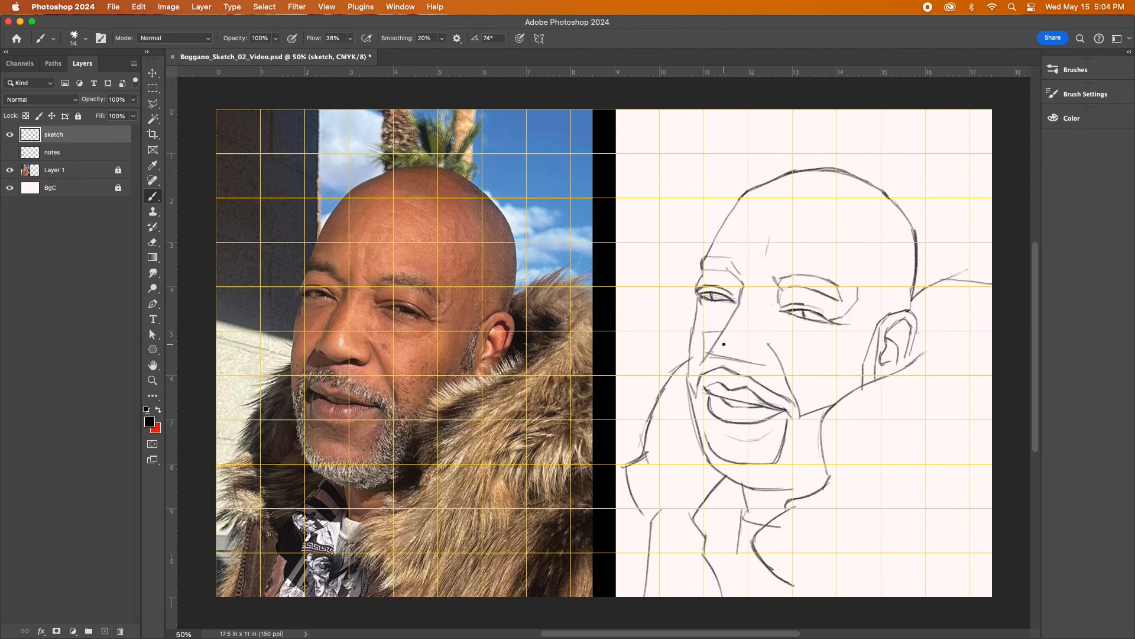
key(super+s)
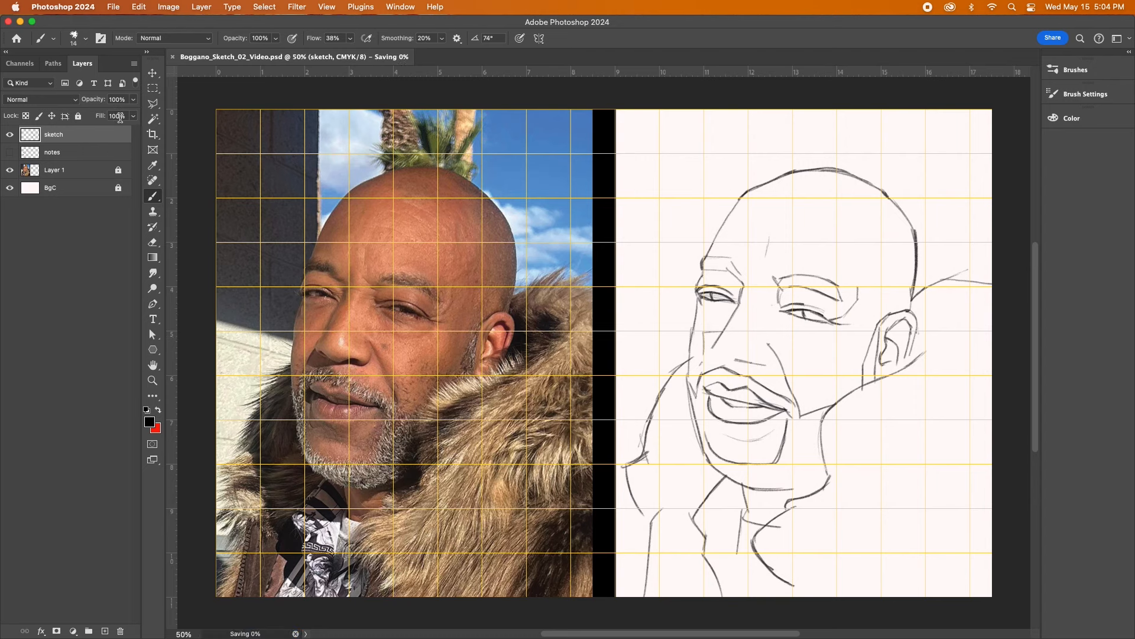
Step: Draw the nose with its bridge, tip, nostrils and near wing, redoing the first tip stroke
mouse_move(723, 334)
mouse_down()
mouse_move(713, 349)
mouse_move(724, 358)
mouse_up()
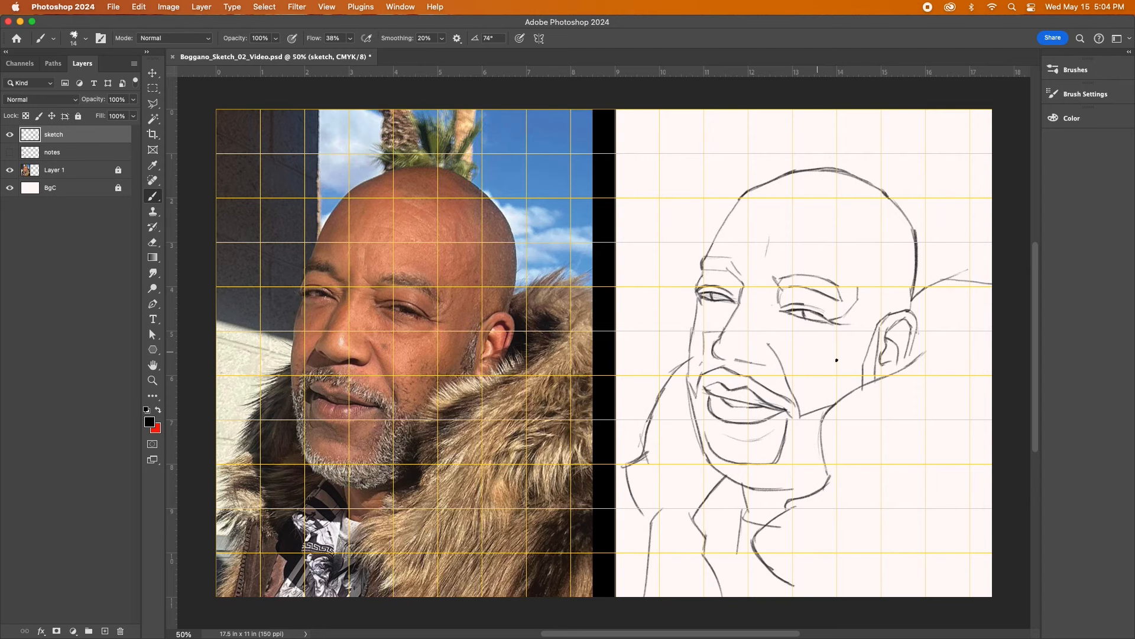
key(super+z)
mouse_move(724, 345)
mouse_down()
mouse_move(767, 360)
mouse_move(727, 355)
mouse_up()
mouse_move(715, 354)
mouse_down()
mouse_move(724, 333)
mouse_move(726, 348)
mouse_up()
mouse_move(725, 355)
mouse_down()
mouse_move(713, 341)
mouse_move(733, 321)
mouse_up()
mouse_move(764, 367)
mouse_down()
mouse_move(773, 324)
mouse_move(765, 362)
mouse_move(771, 341)
mouse_move(786, 378)
mouse_up()
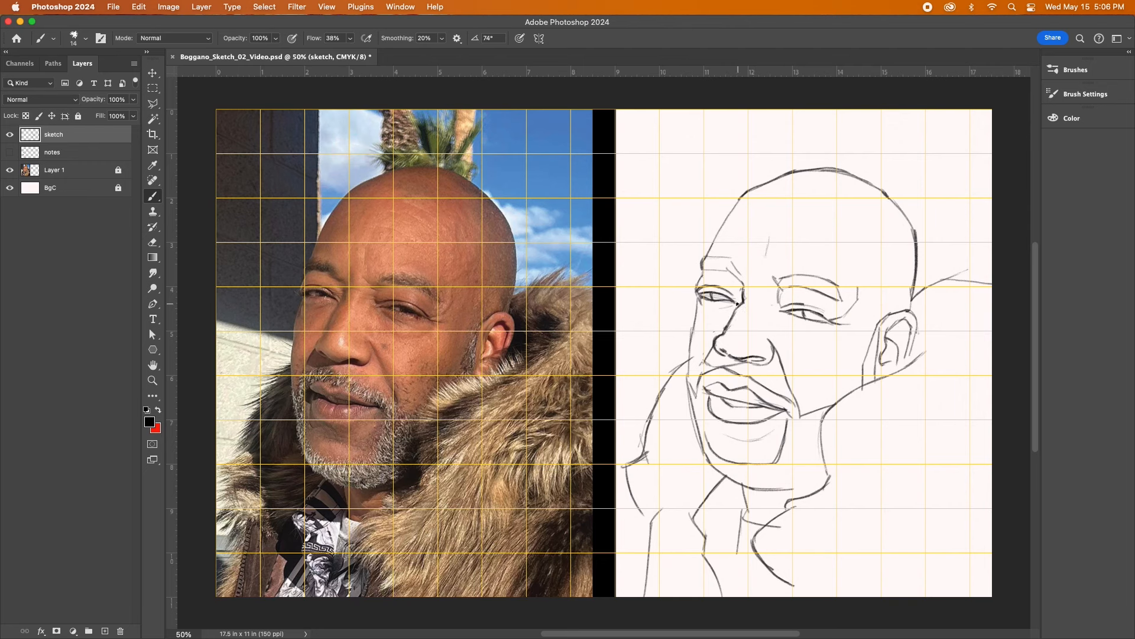
Step: Darken the far face contour from the eye down along the beard, and reinforce the near eye's upper lid
mouse_move(695, 305)
mouse_down()
mouse_move(691, 337)
mouse_move(699, 312)
mouse_up()
mouse_move(700, 301)
mouse_down()
mouse_move(692, 333)
mouse_move(705, 313)
mouse_move(689, 355)
mouse_move(709, 314)
mouse_move(690, 351)
mouse_move(702, 459)
mouse_up()
drag(802, 304, 823, 310)
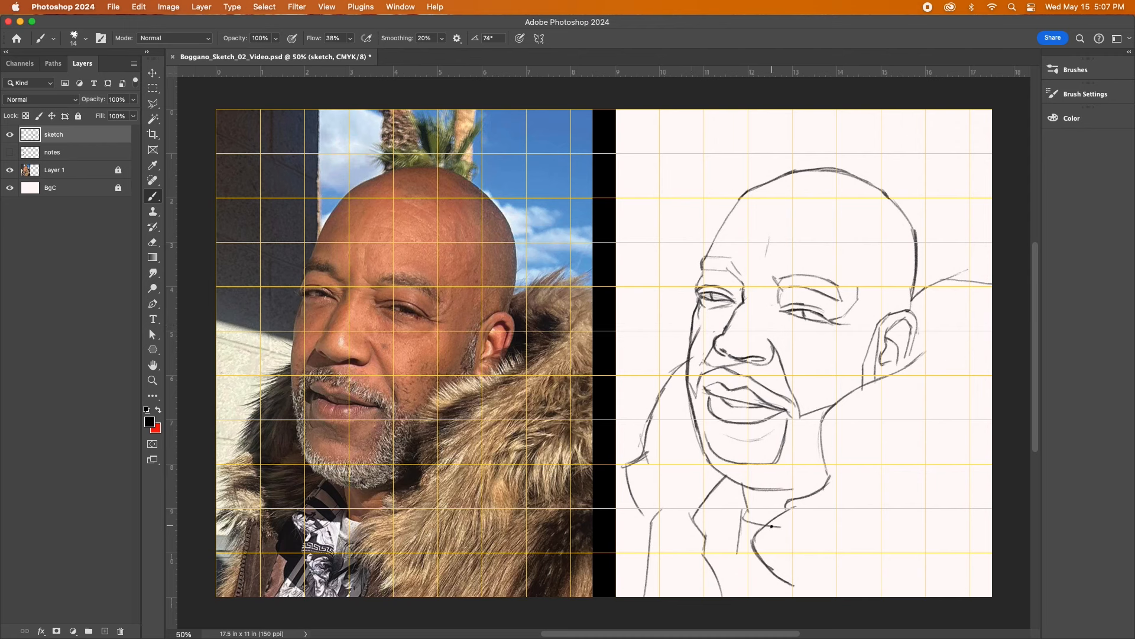
Step: Reinforce the neck line and the underside of the jaw, and add a crease below the near eye
mouse_move(735, 508)
mouse_down()
mouse_move(740, 572)
mouse_move(743, 479)
mouse_up()
drag(829, 474, 794, 487)
drag(786, 318, 813, 328)
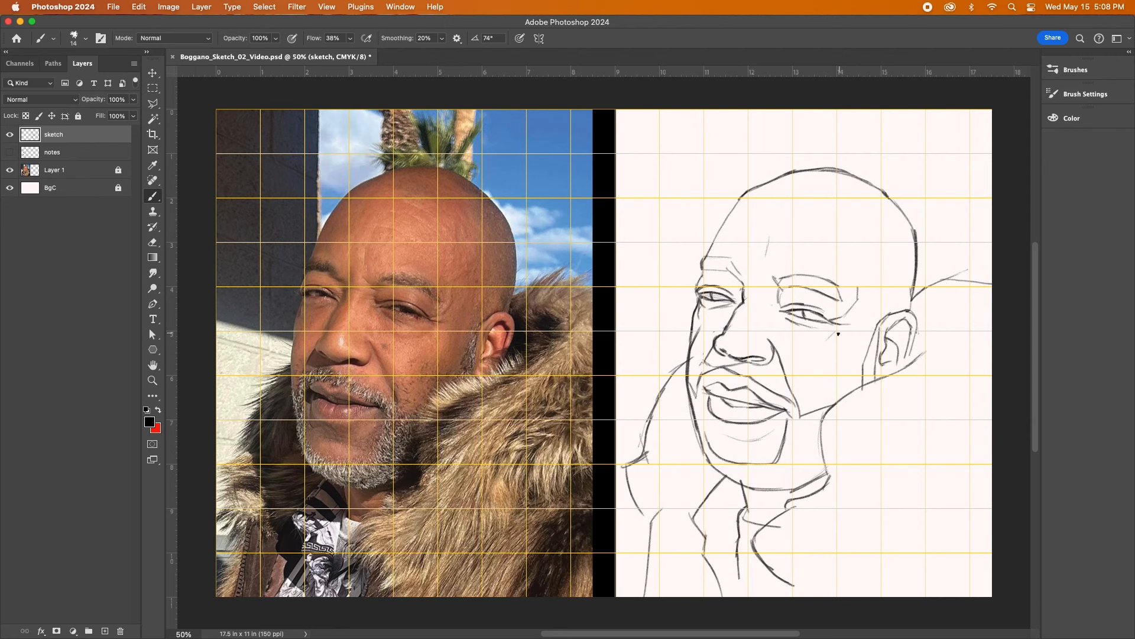
Step: Add cheek creases beneath the near eye and strengthen the forehead contour up to the crown
mouse_move(786, 327)
mouse_down()
mouse_move(809, 352)
mouse_move(801, 340)
mouse_move(850, 360)
mouse_up()
drag(726, 220, 755, 183)
mouse_move(710, 251)
mouse_down()
mouse_move(733, 206)
mouse_move(781, 174)
mouse_up()
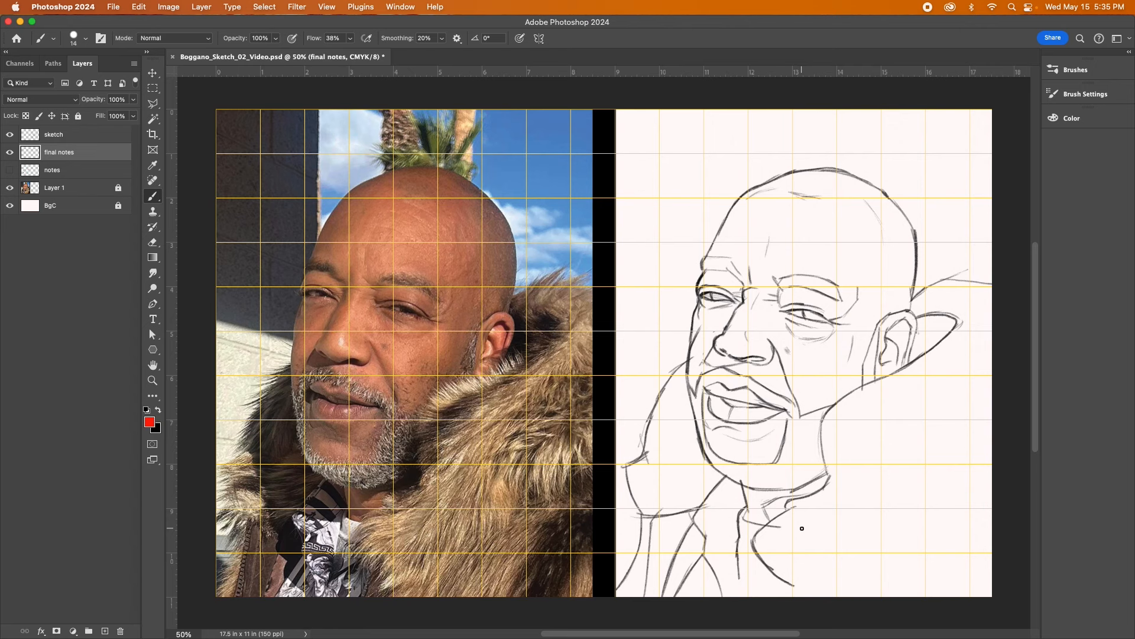
Step: Hide the grid overlay so that the sketch stands on a plain background
click(328, 9)
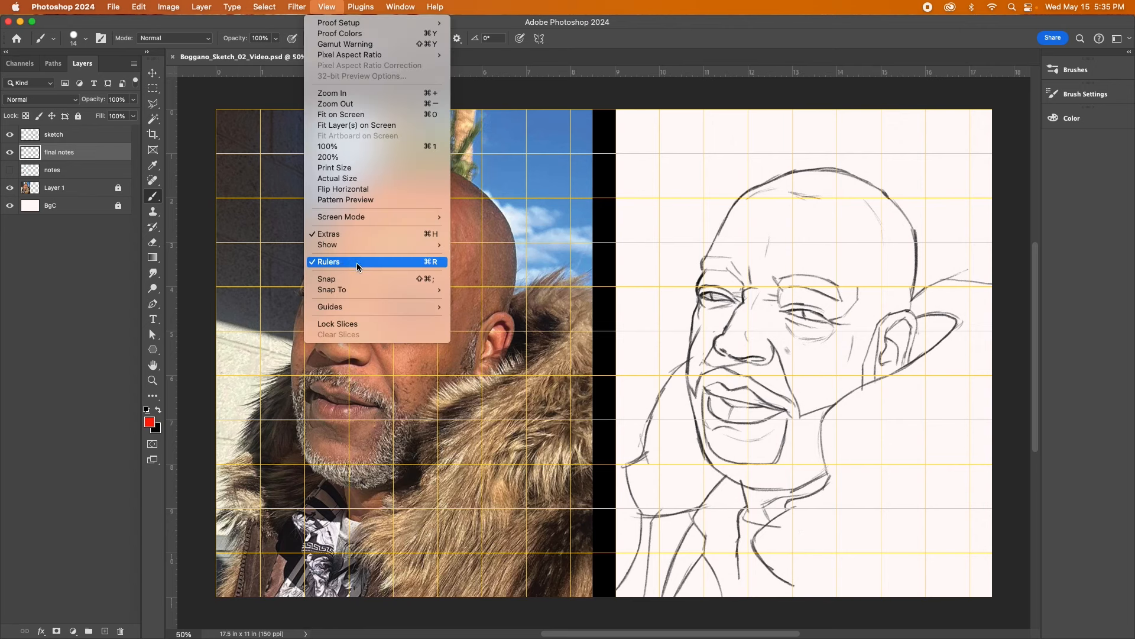
mouse_move(370, 246)
click(475, 276)
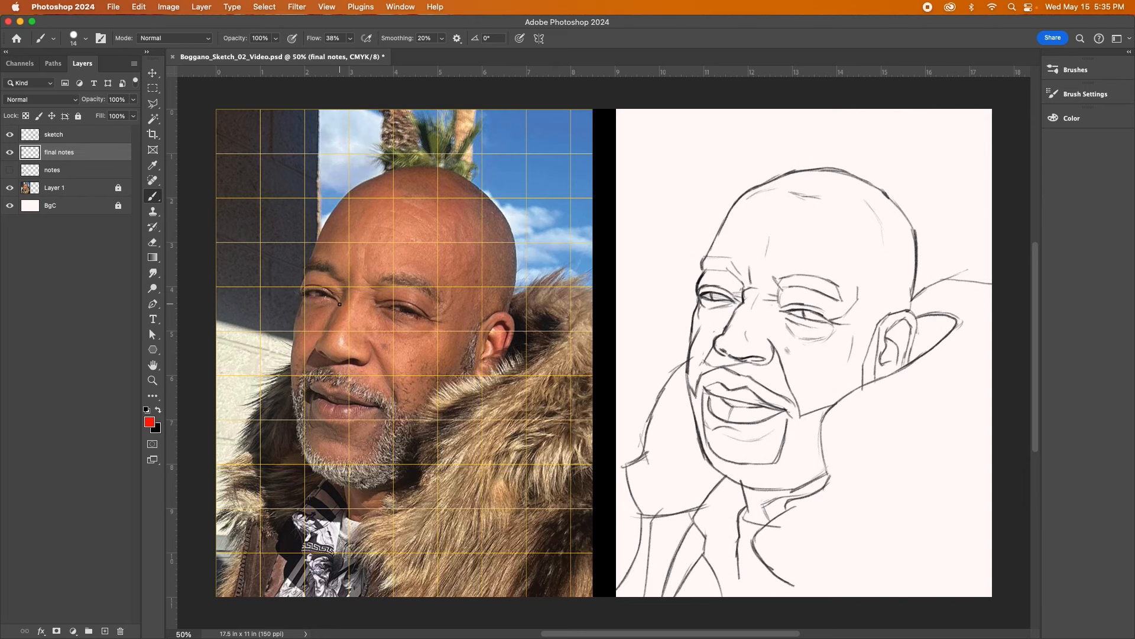
Step: Outline the far cheek shape in red on the photo, move it over the sketch to compare, and undo it
mouse_move(340, 300)
mouse_down()
mouse_move(295, 390)
mouse_move(300, 312)
mouse_move(305, 299)
mouse_move(340, 300)
mouse_up()
key(v)
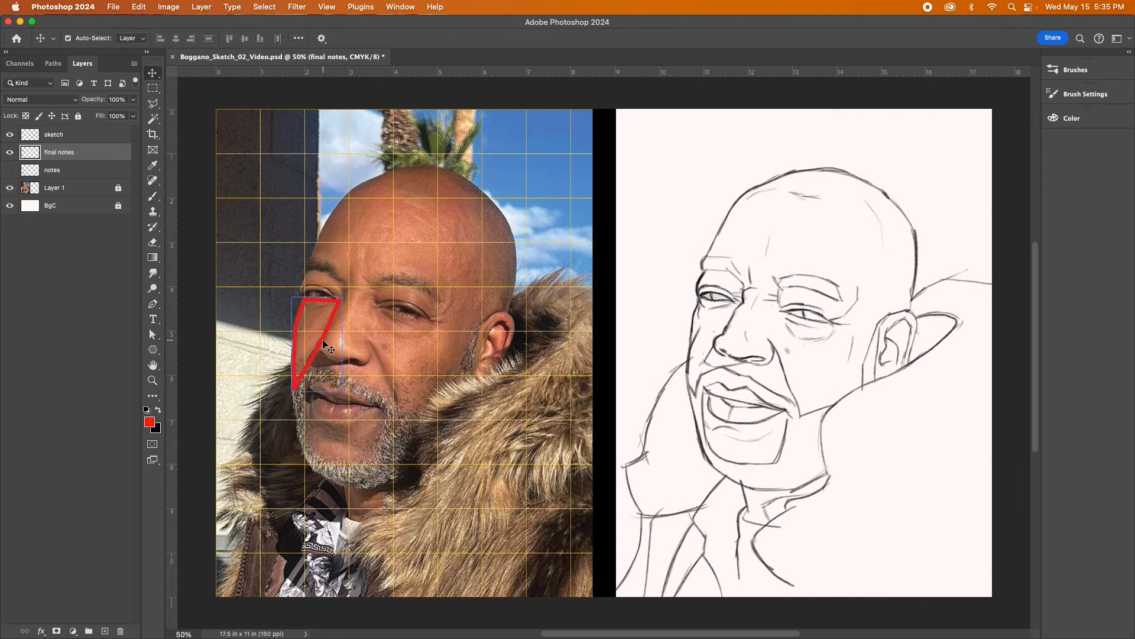
mouse_move(325, 347)
mouse_down()
mouse_move(397, 329)
mouse_move(689, 335)
mouse_move(719, 348)
mouse_up()
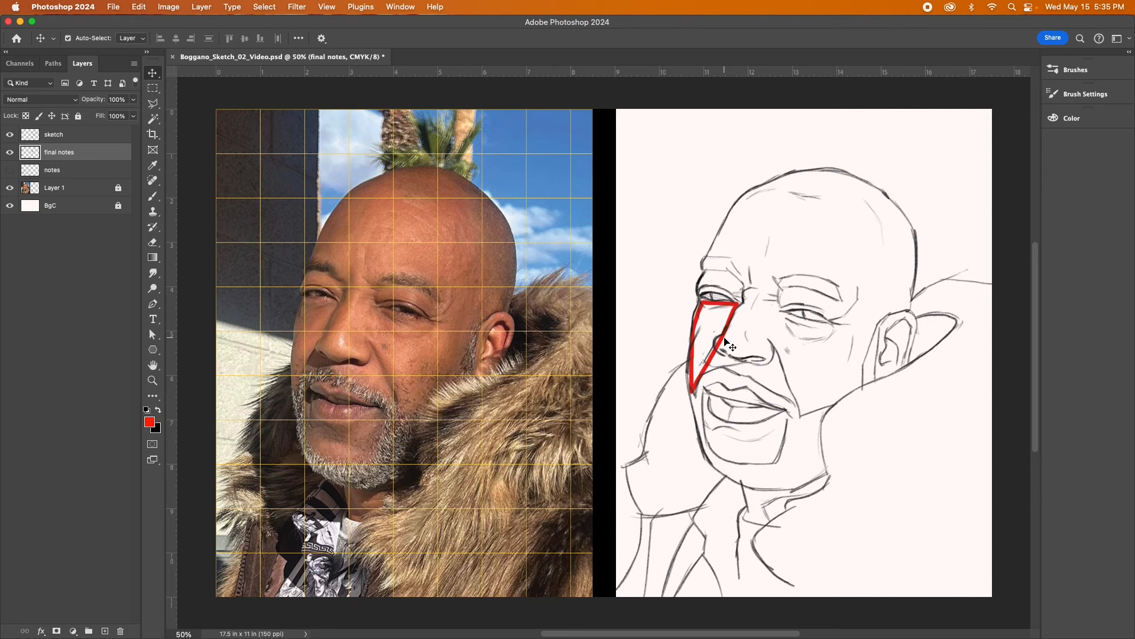
key(super+z)
key(super+z)
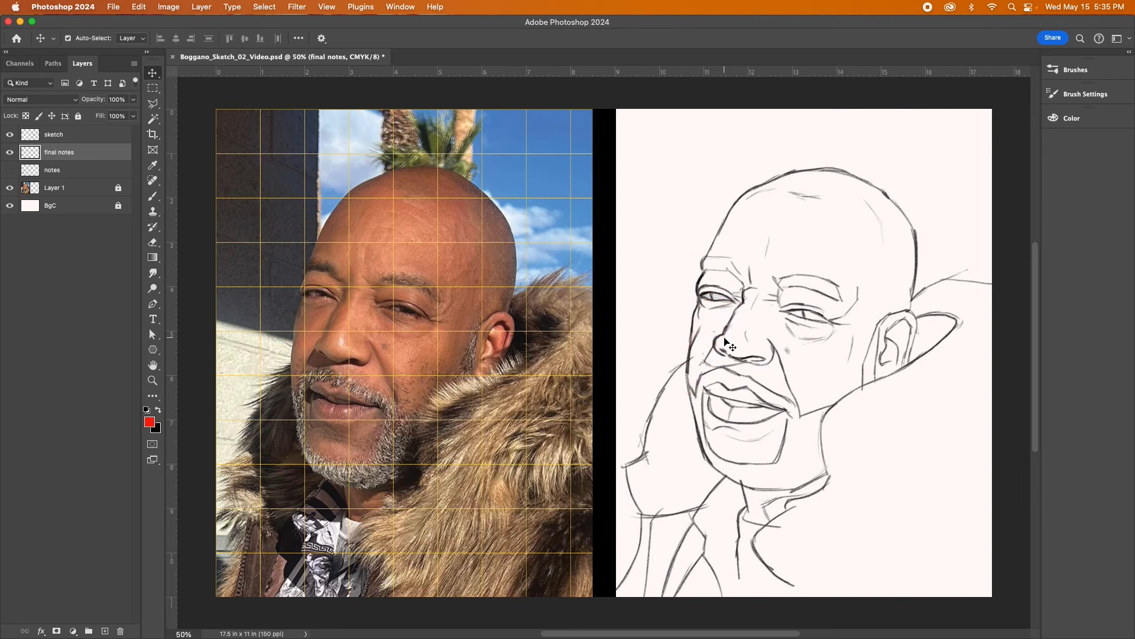
Step: Trace the shape between nose and mouth corner in red on the photo, compare it over the sketch, and undo it
click(153, 197)
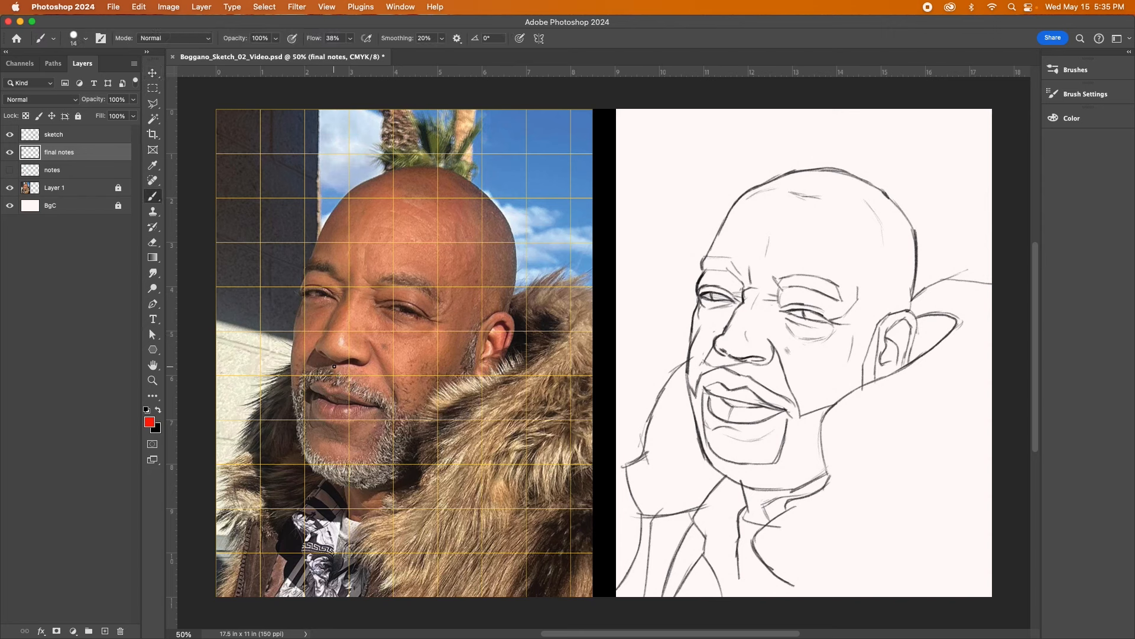
mouse_move(335, 365)
mouse_down()
mouse_move(373, 353)
mouse_move(399, 400)
mouse_move(331, 365)
mouse_up()
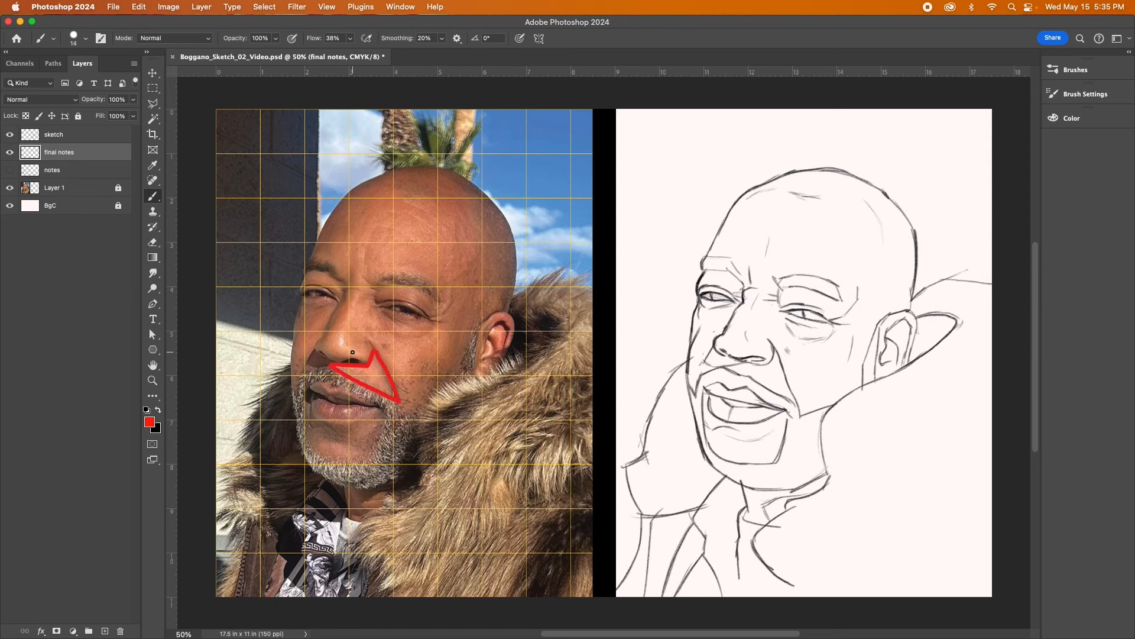
click(153, 74)
drag(393, 378, 787, 390)
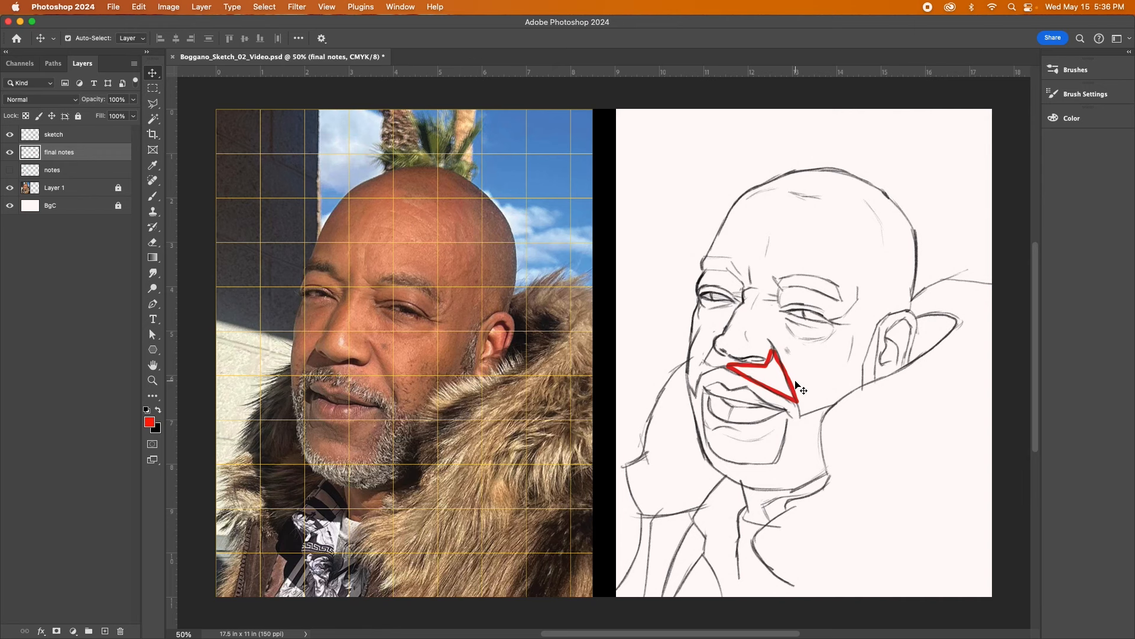
key(super+z)
key(super+z)
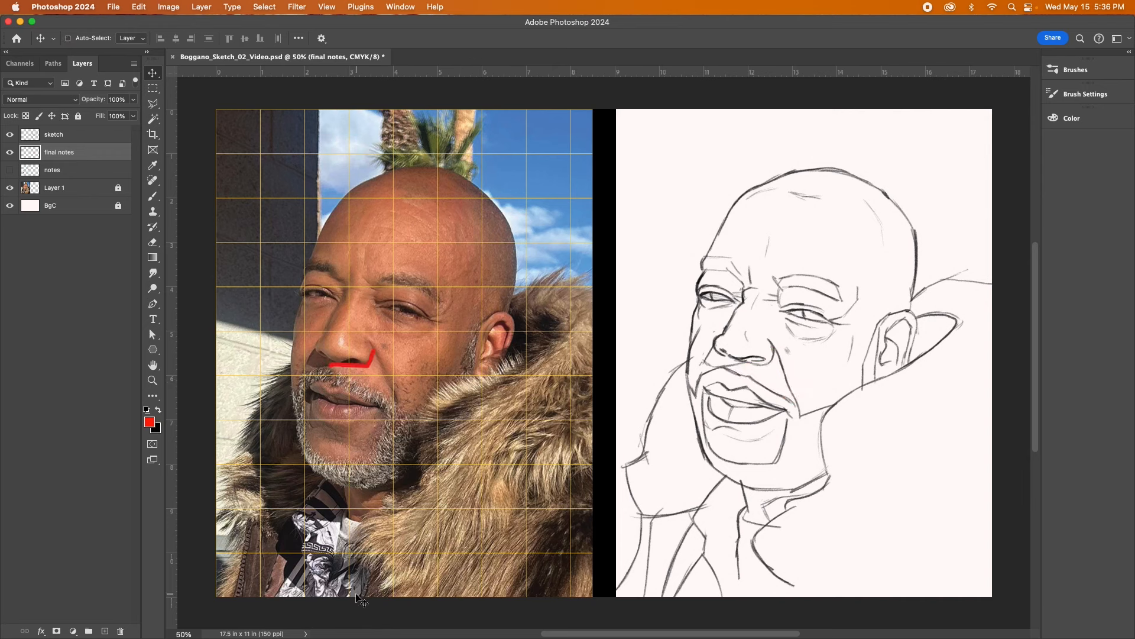
key(super+z)
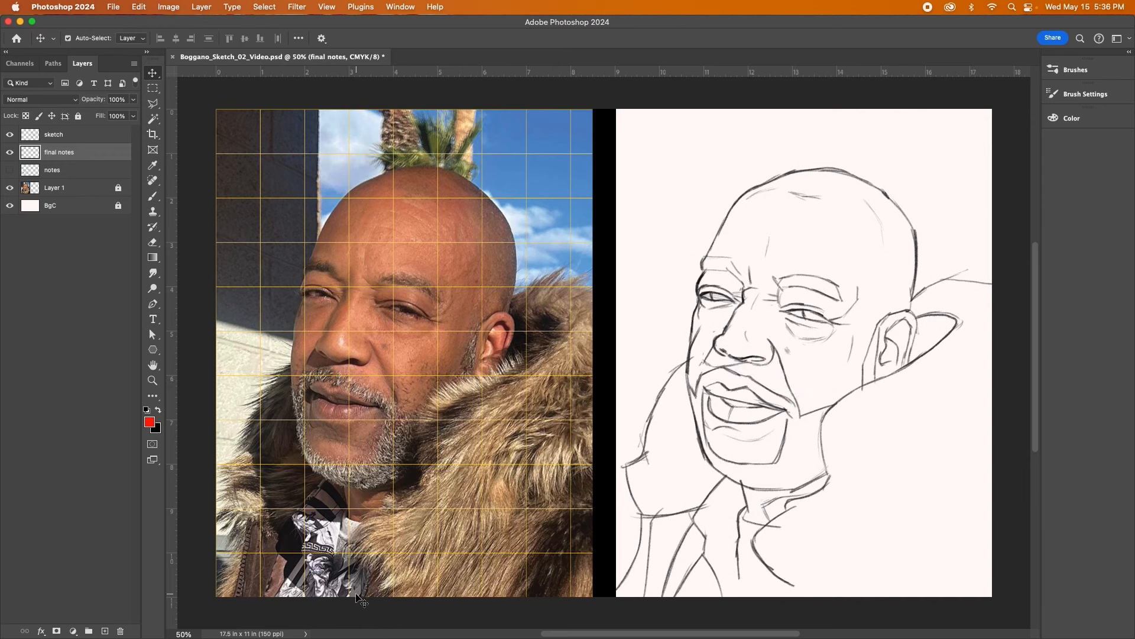